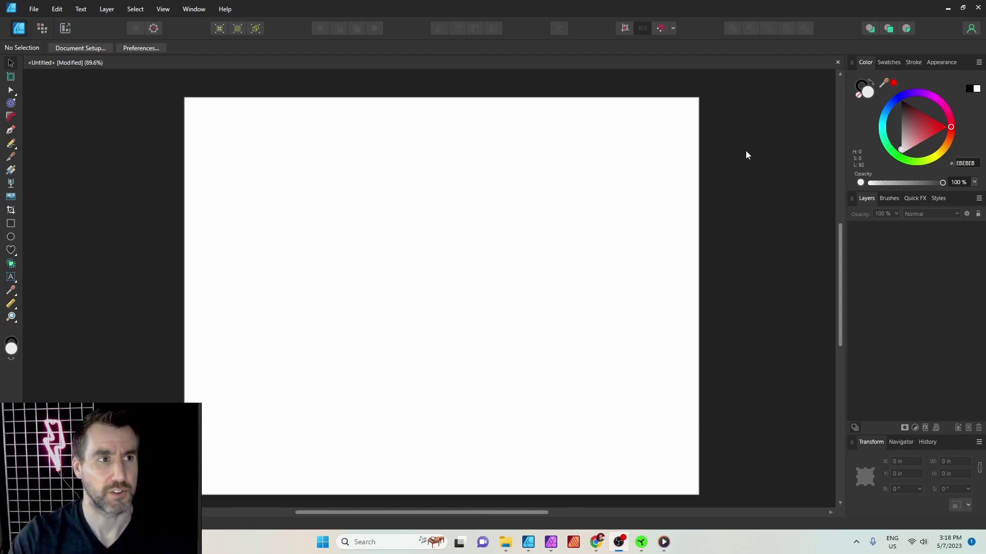
Place the squirrel image 1.png and the bush image 6.png on the canvas, then close the Place Images queue.
{"action": "left_click", "coordinate": [34, 9]}
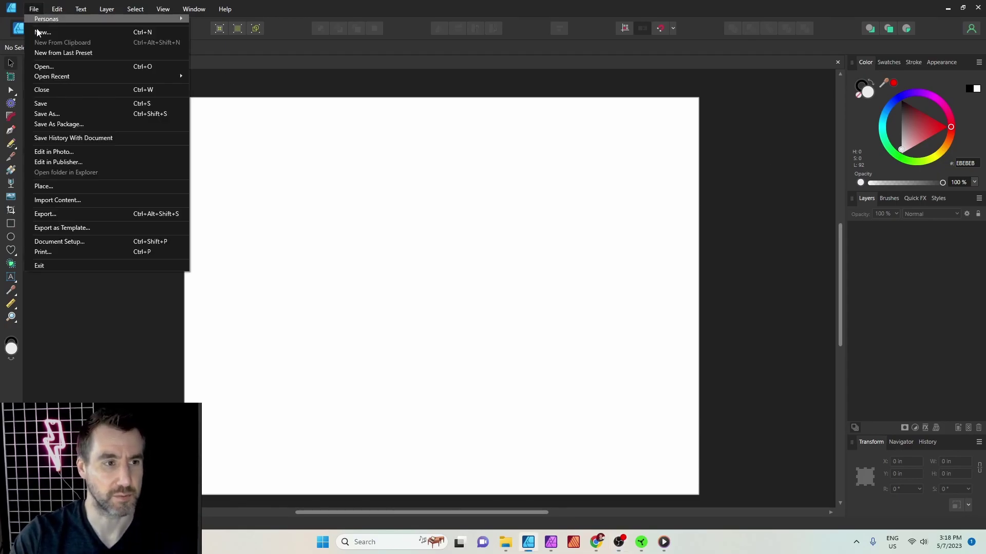
{"action": "left_click", "coordinate": [110, 183]}
{"action": "left_click", "coordinate": [121, 90]}
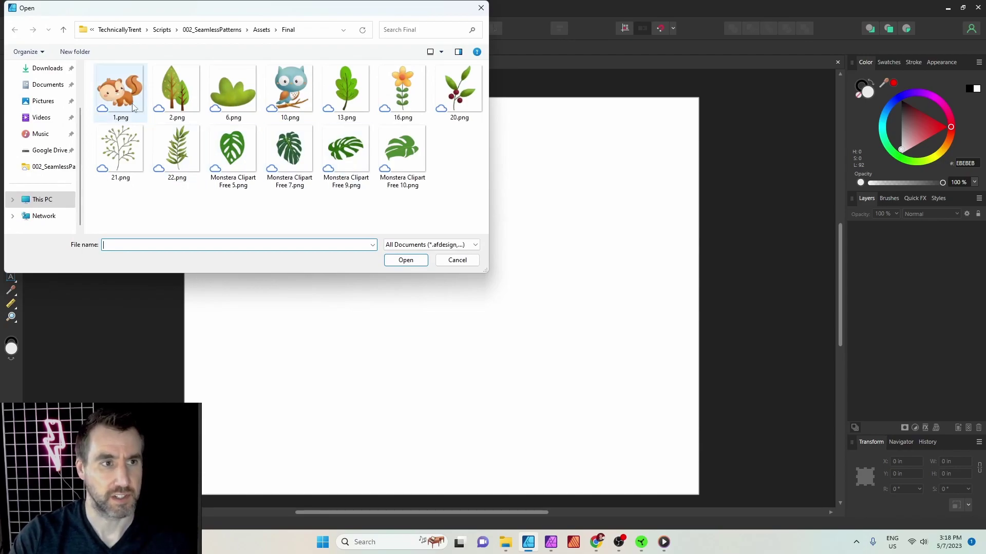
{"action": "left_click", "coordinate": [242, 103], "text": "ctrl"}
{"action": "left_click", "coordinate": [405, 261]}
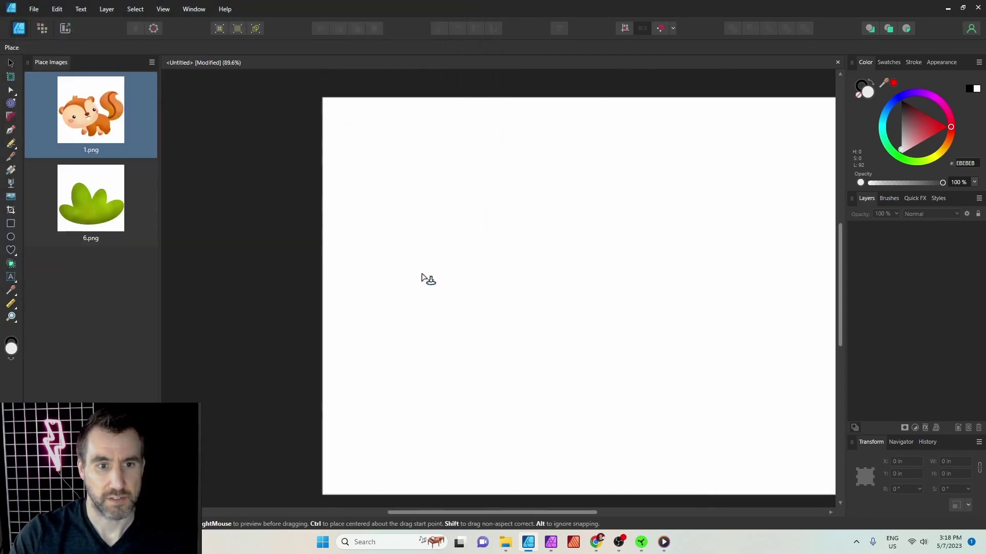
{"action": "left_click", "coordinate": [466, 269]}
{"action": "scroll", "coordinate": [466, 270], "scroll_direction": "down", "scroll_amount": 5}
{"action": "left_click", "coordinate": [591, 324]}
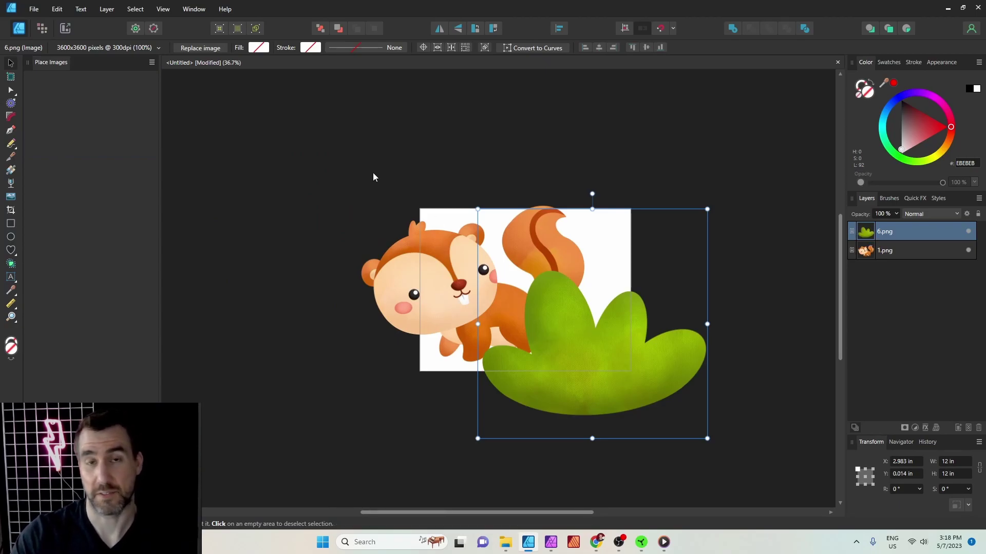
{"action": "left_click", "coordinate": [151, 62]}
{"action": "left_click", "coordinate": [158, 73]}
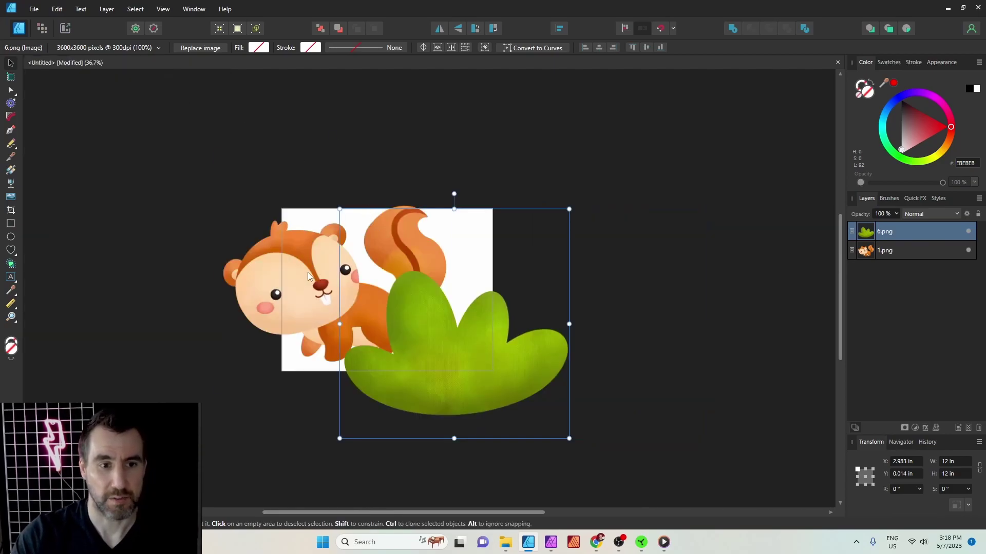
Select the squirrel and bush, shrink them together, and move them onto the page.
{"action": "left_click", "coordinate": [307, 272]}
{"action": "left_click", "coordinate": [523, 367], "text": "shift"}
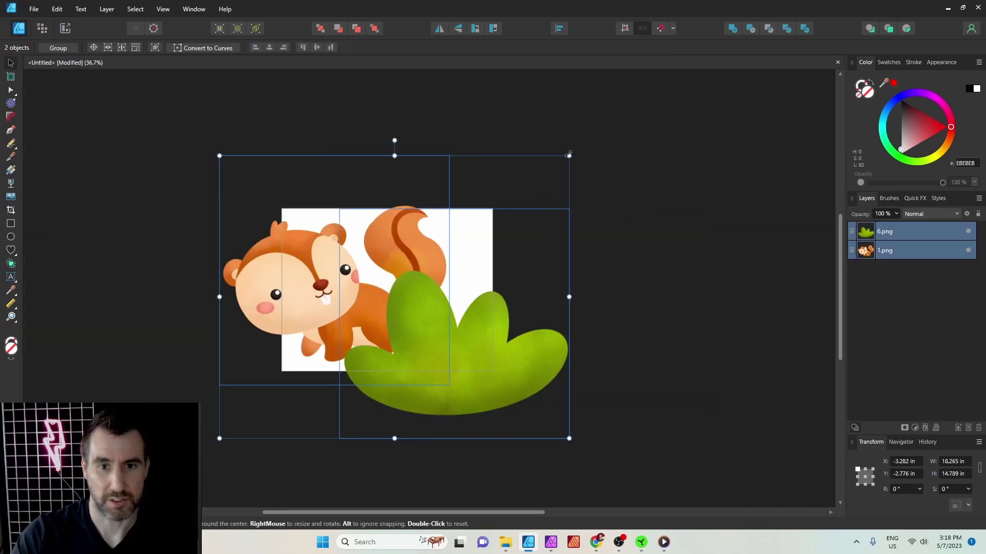
{"action": "left_click_drag", "start_coordinate": [568, 154], "coordinate": [290, 268]}
{"action": "left_click_drag", "start_coordinate": [314, 403], "coordinate": [429, 298]}
{"action": "left_click", "coordinate": [482, 307]}
Reposition the squirrel and move the bush past the page's right edge.
{"action": "scroll", "coordinate": [493, 260], "scroll_direction": "up", "scroll_amount": 2, "text": "ctrl"}
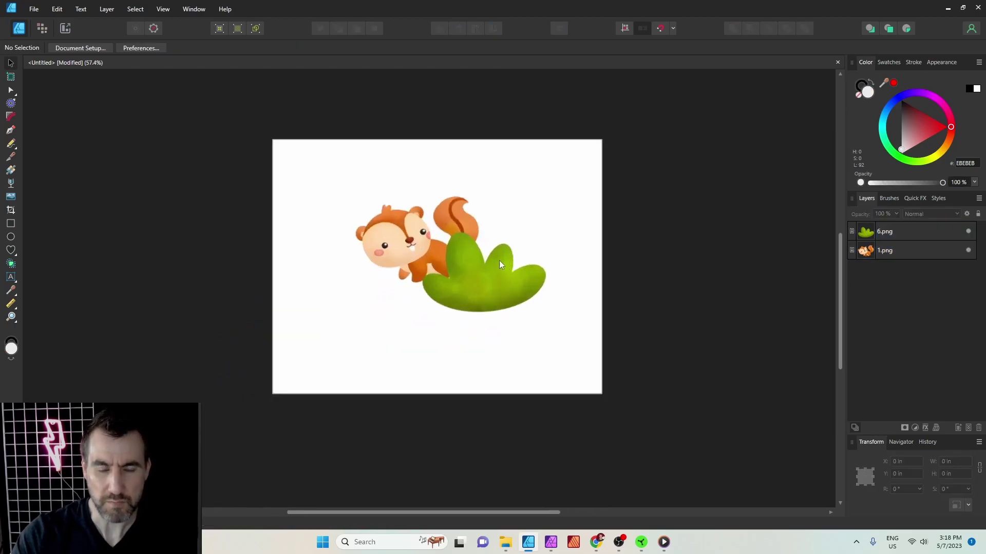
{"action": "mouse_move", "coordinate": [401, 220]}
{"action": "left_mouse_down"}
{"action": "mouse_move", "coordinate": [428, 235]}
{"action": "mouse_move", "coordinate": [408, 220]}
{"action": "mouse_move", "coordinate": [420, 223]}
{"action": "mouse_move", "coordinate": [412, 228]}
{"action": "left_mouse_up"}
{"action": "left_click", "coordinate": [512, 277]}
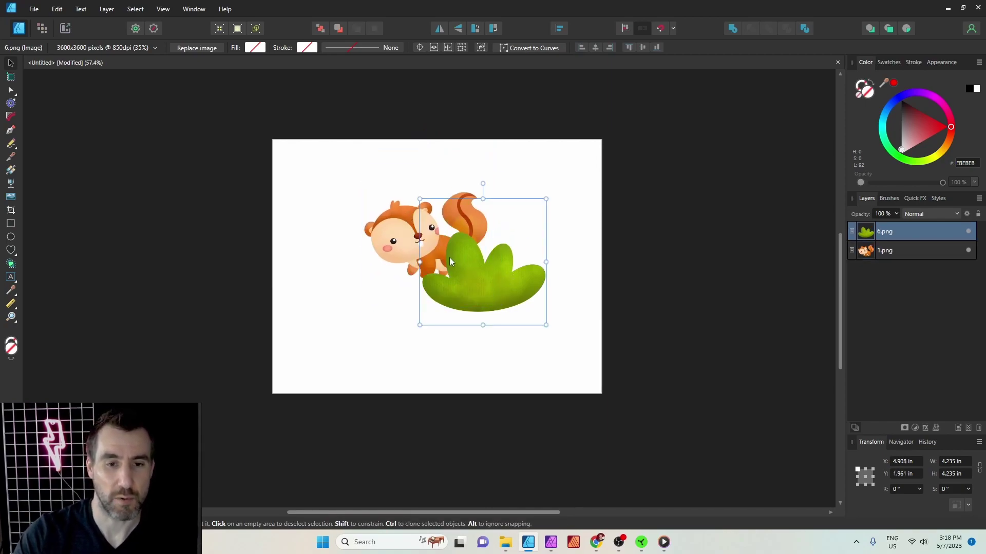
{"action": "left_click_drag", "start_coordinate": [450, 258], "coordinate": [565, 277]}
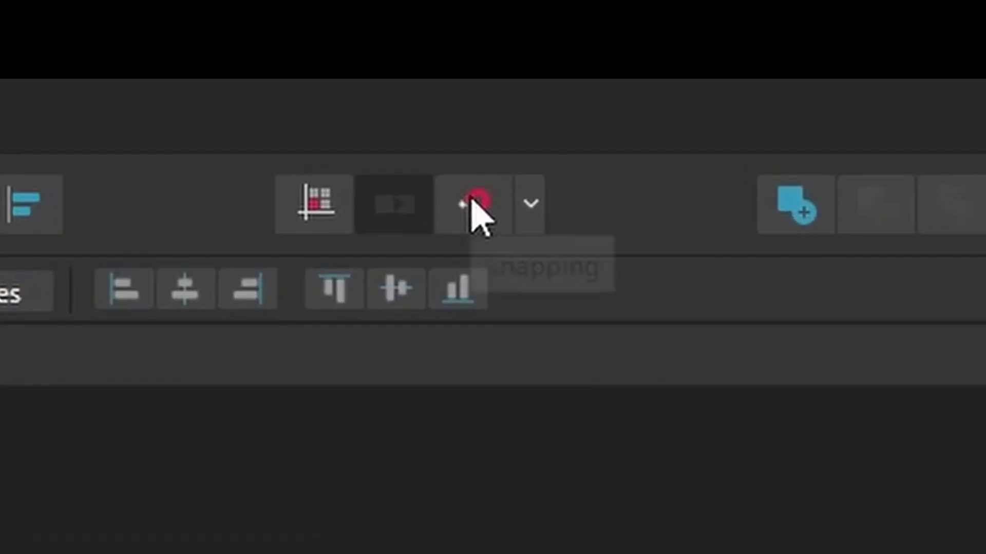
With snapping on, snap the bush to the right page edge and align a duplicate to X=0.
{"action": "left_click", "coordinate": [526, 146]}
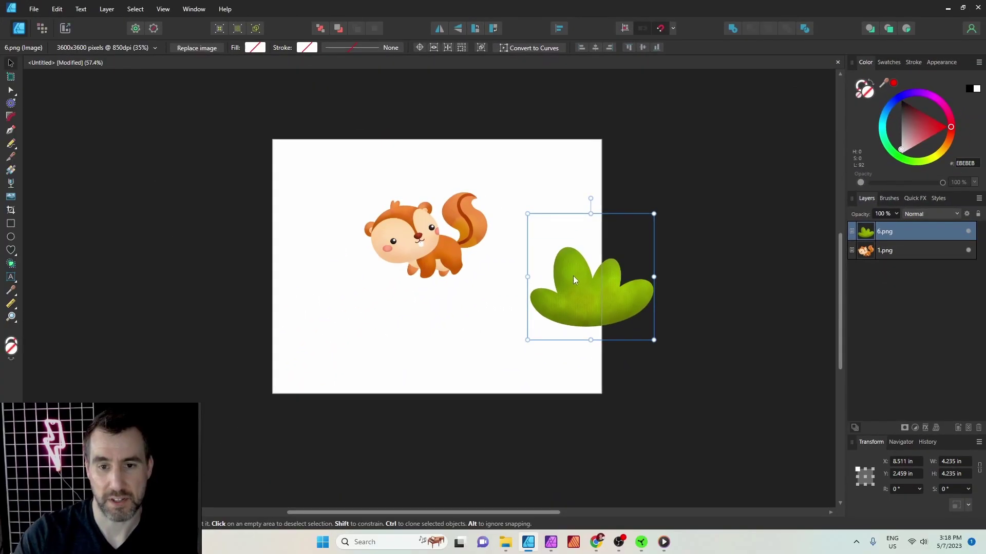
{"action": "left_click_drag", "start_coordinate": [482, 473], "coordinate": [602, 460]}
{"action": "left_click_drag", "start_coordinate": [579, 269], "coordinate": [570, 339]}
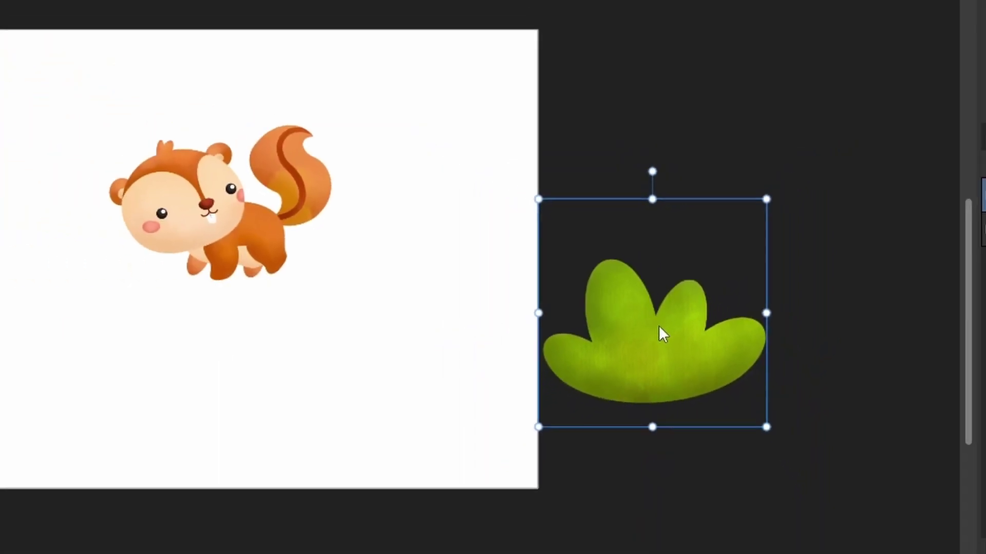
{"action": "mouse_move", "coordinate": [643, 380]}
{"action": "left_mouse_down"}
{"action": "mouse_move", "coordinate": [292, 359]}
{"action": "mouse_move", "coordinate": [26, 376]}
{"action": "mouse_move", "coordinate": [0, 368]}
{"action": "left_mouse_up"}
{"action": "left_click_drag", "start_coordinate": [454, 305], "coordinate": [344, 304]}
Align both bushes with Align Middle, then drag them so each straddles a side edge.
{"action": "left_click", "coordinate": [666, 318], "text": "shift"}
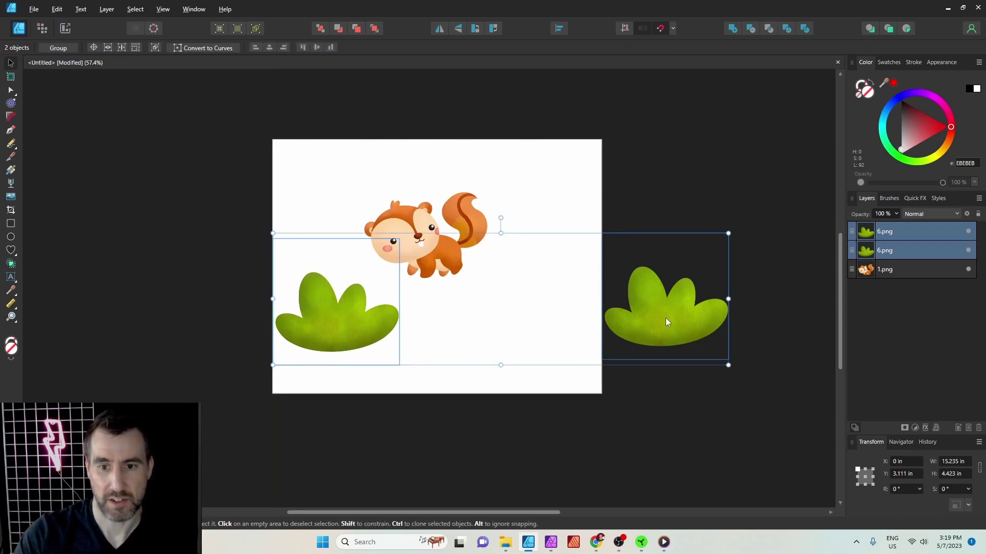
{"action": "left_click", "coordinate": [560, 29]}
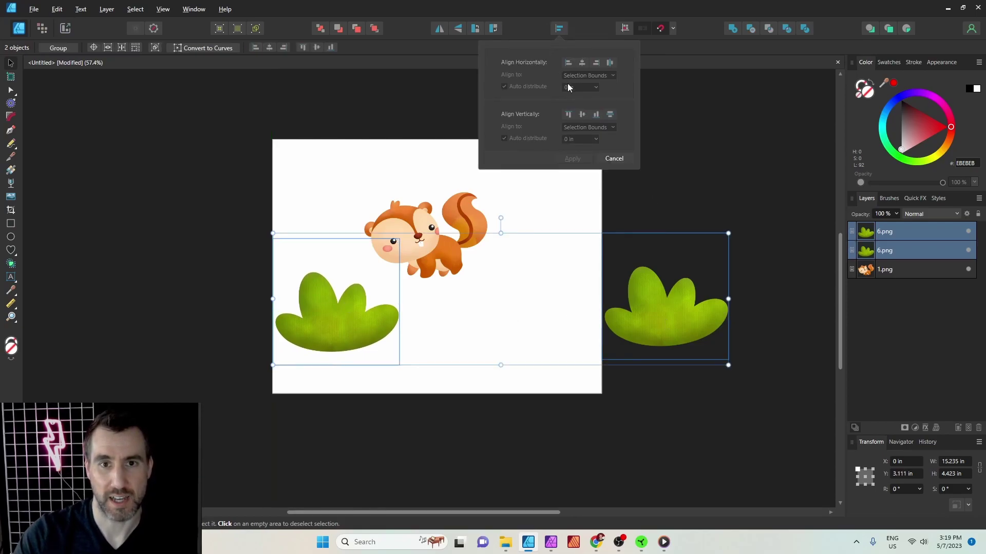
{"action": "left_click", "coordinate": [583, 114]}
{"action": "left_click", "coordinate": [575, 159]}
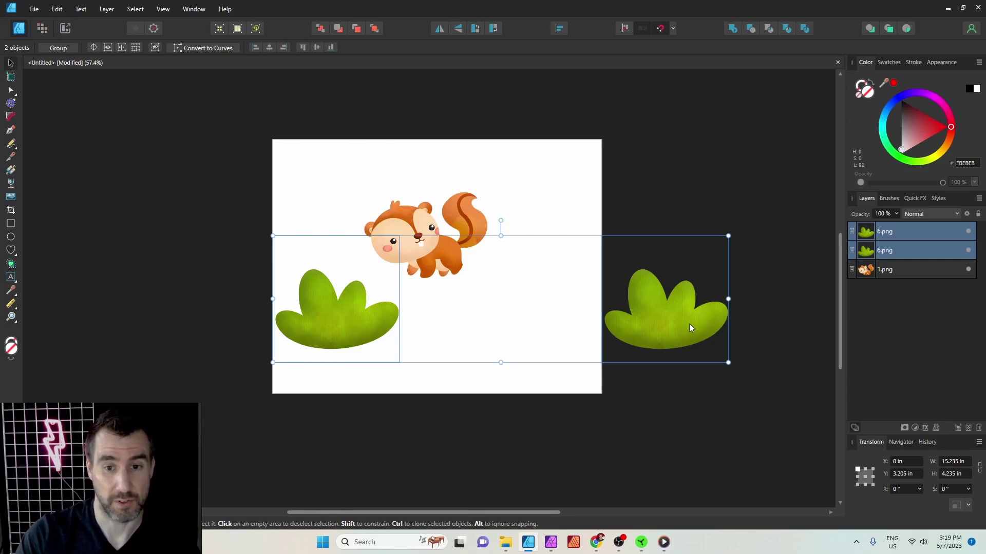
{"action": "left_click_drag", "start_coordinate": [689, 324], "coordinate": [631, 276]}
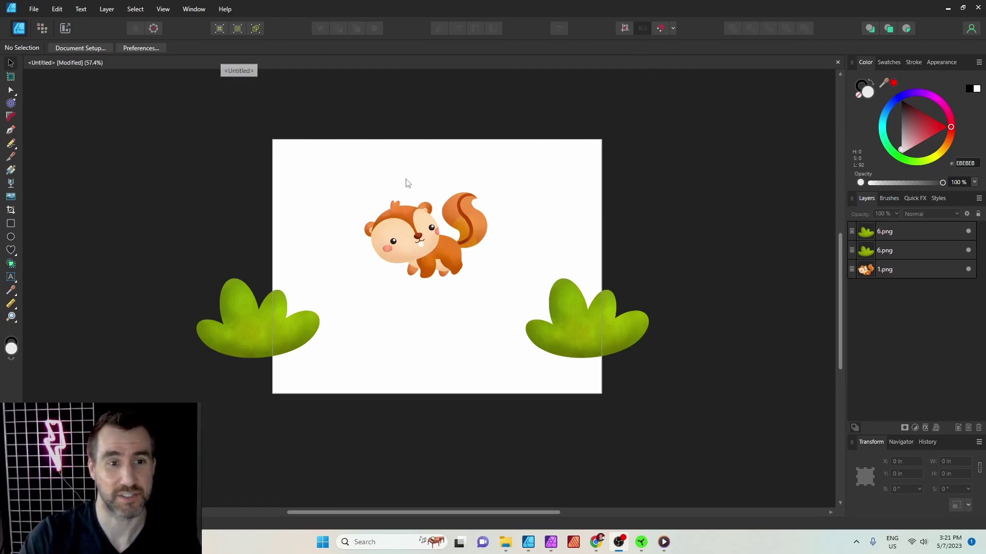
Export the document as a PNG named pattern_01.png.
{"action": "left_click", "coordinate": [37, 6]}
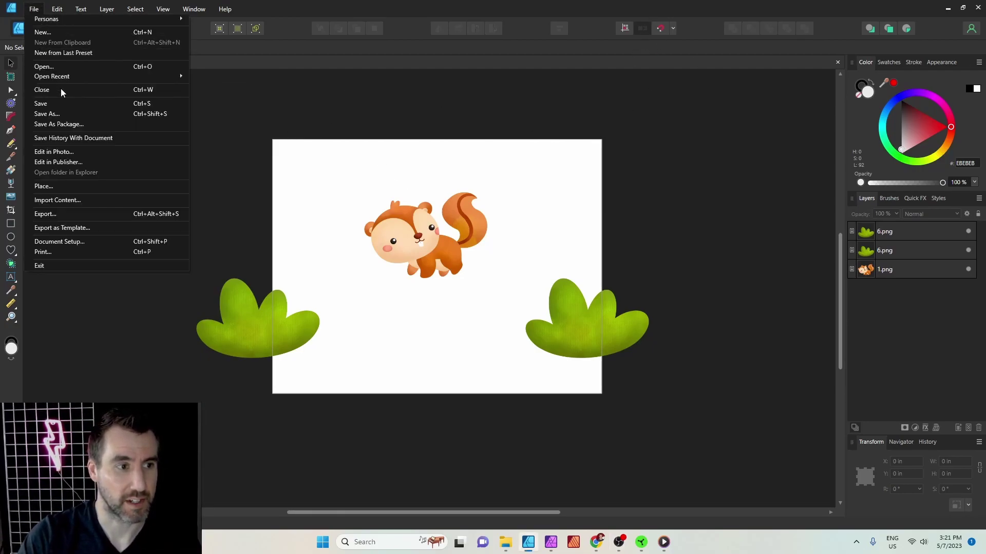
{"action": "left_click", "coordinate": [95, 215]}
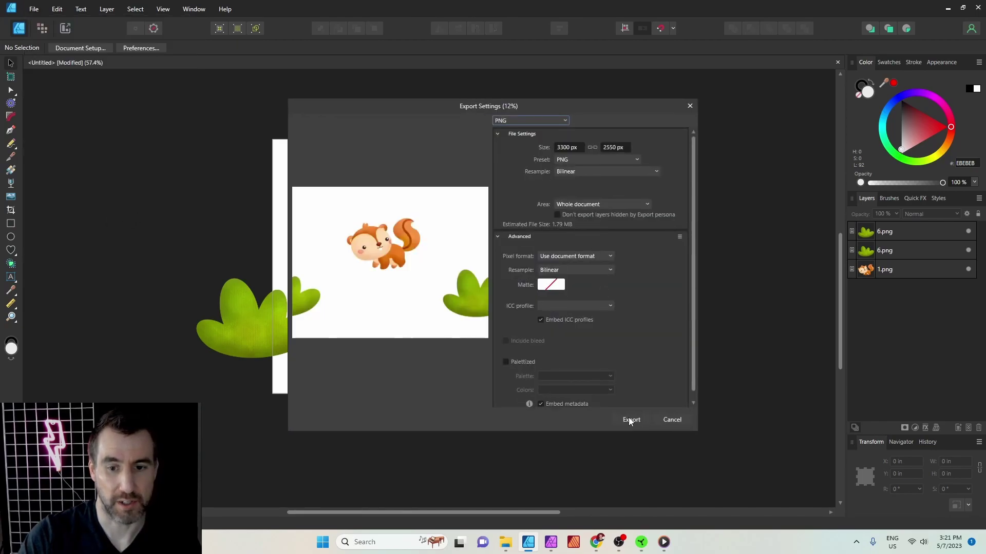
{"action": "left_click", "coordinate": [630, 420]}
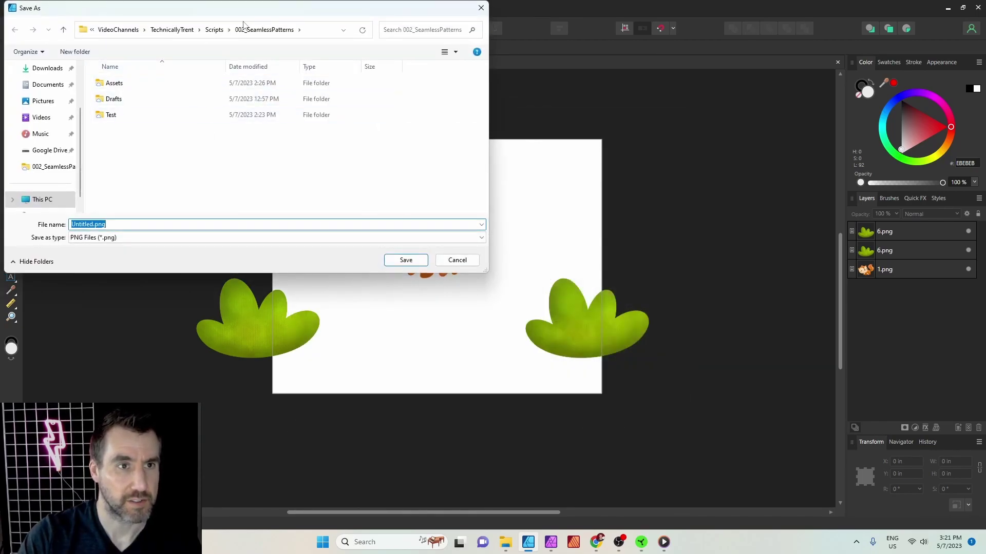
{"action": "left_click", "coordinate": [92, 224]}
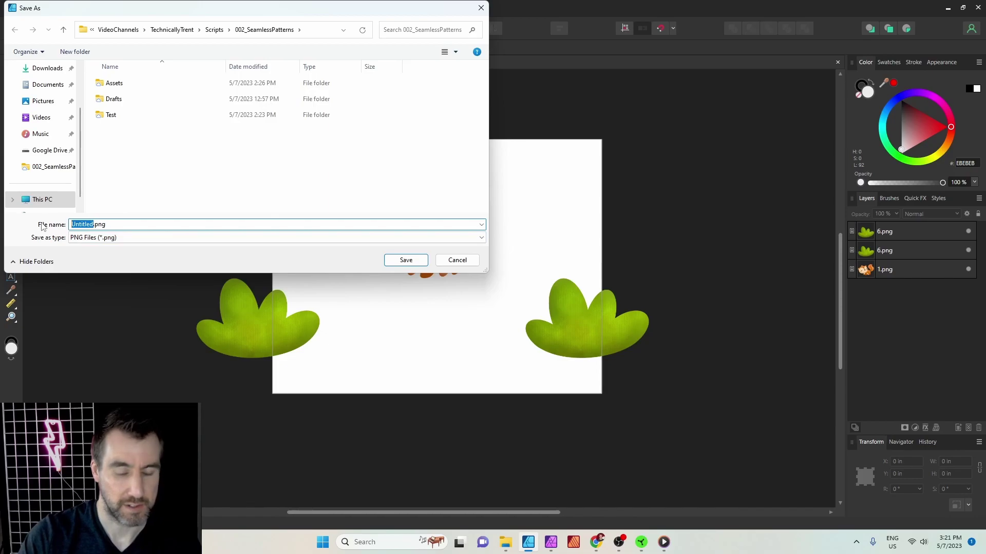
{"action": "type", "text": "pattern_01"}
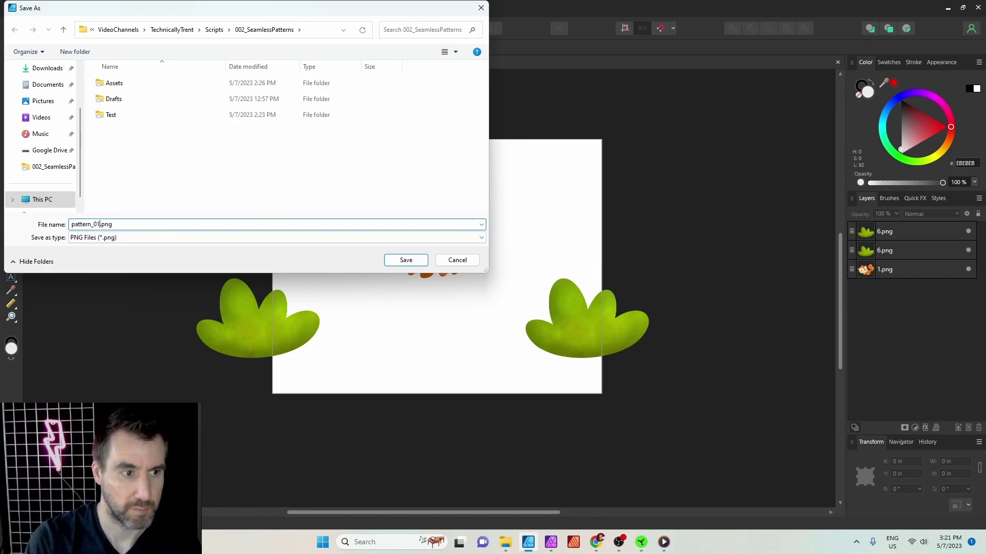
{"action": "key", "text": "Return"}
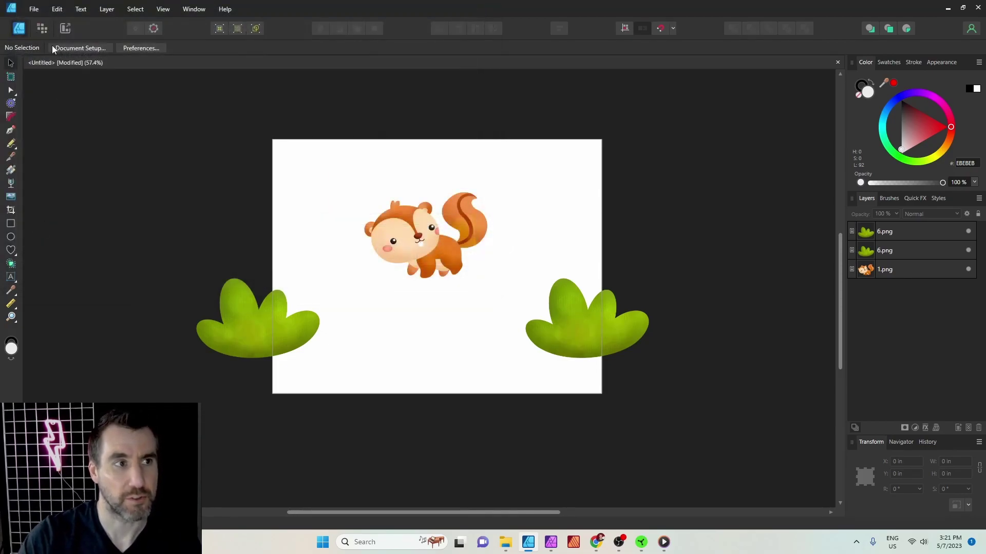
Create a new blank Letter document and draw a large rectangle across its page.
{"action": "left_click", "coordinate": [35, 10]}
{"action": "left_click", "coordinate": [46, 29]}
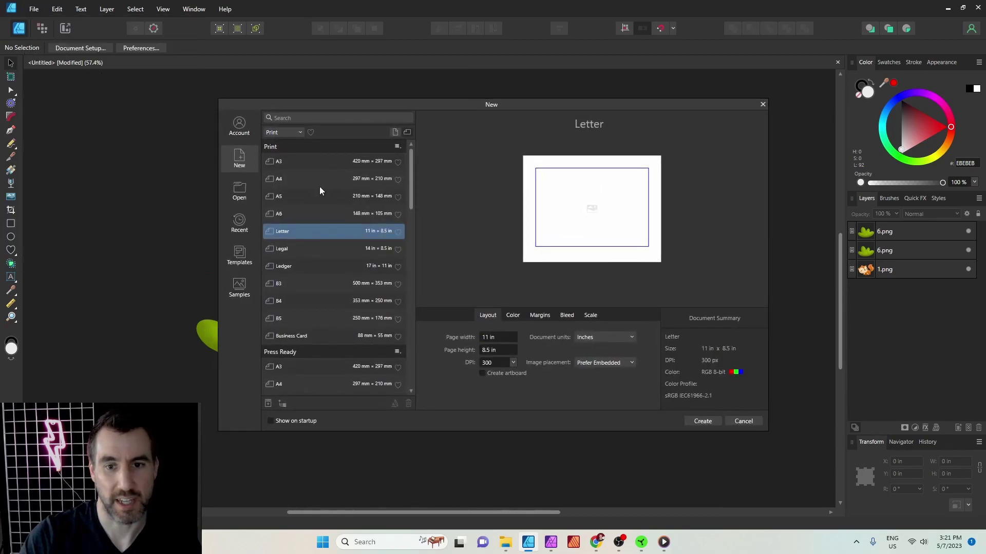
{"action": "left_click", "coordinate": [701, 421]}
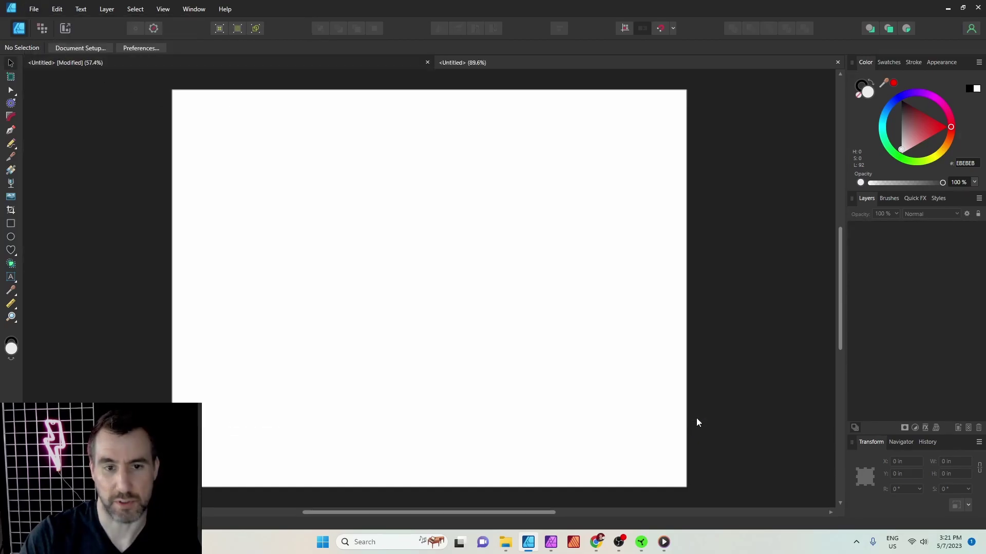
{"action": "left_click", "coordinate": [11, 223]}
{"action": "mouse_move", "coordinate": [208, 118]}
{"action": "left_mouse_down"}
{"action": "mouse_move", "coordinate": [577, 377]}
{"action": "mouse_move", "coordinate": [646, 455]}
{"action": "left_mouse_up"}
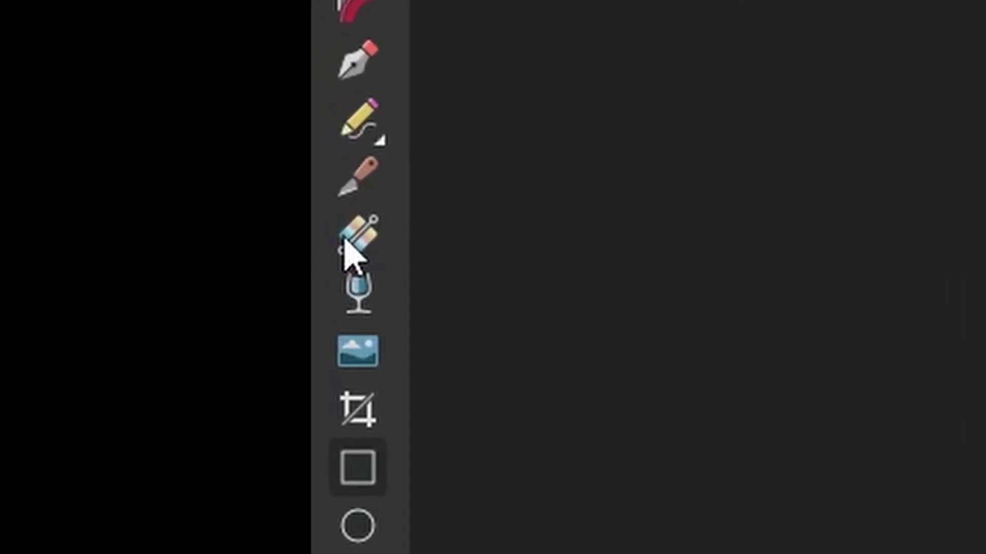
Give the rectangle a bitmap fill from pattern_01.png and scale the tile so it repeats.
{"action": "left_click", "coordinate": [347, 254]}
{"action": "left_click", "coordinate": [516, 7]}
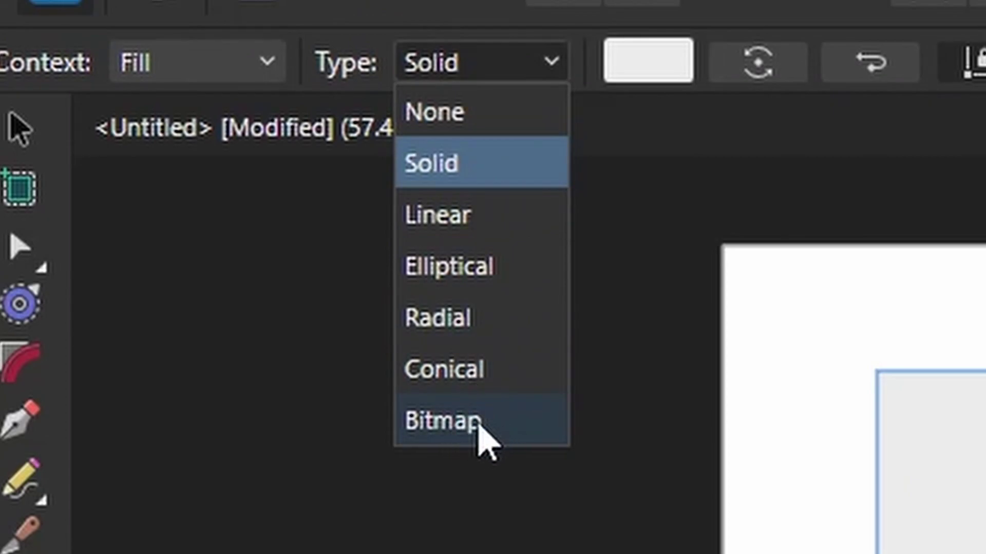
{"action": "left_click", "coordinate": [477, 420]}
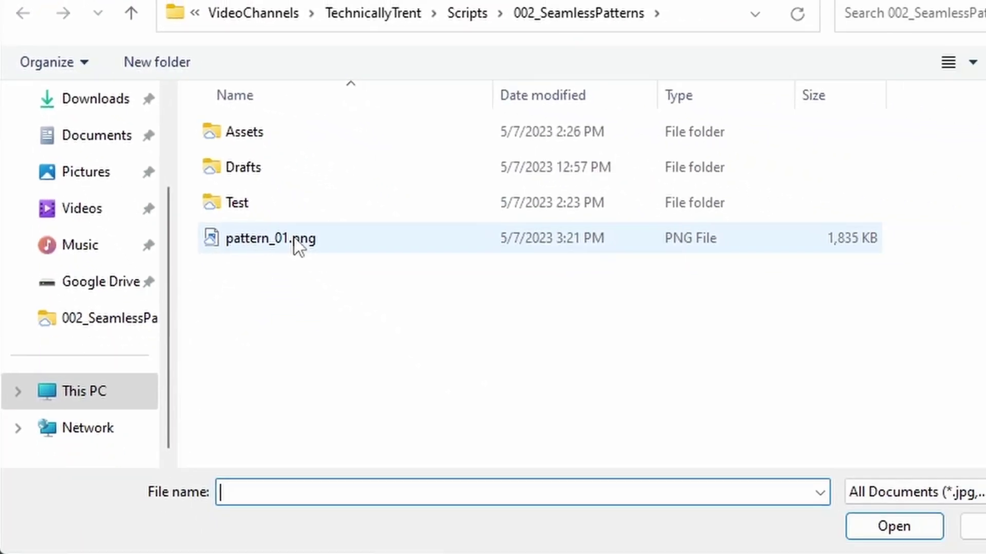
{"action": "left_click", "coordinate": [571, 438]}
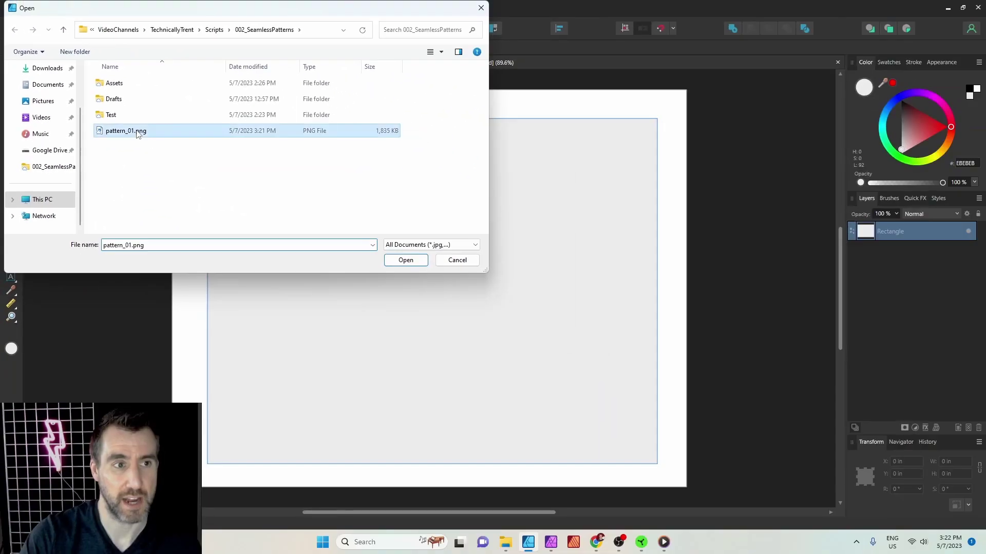
{"action": "left_click", "coordinate": [406, 260]}
{"action": "left_click_drag", "start_coordinate": [411, 268], "coordinate": [463, 285]}
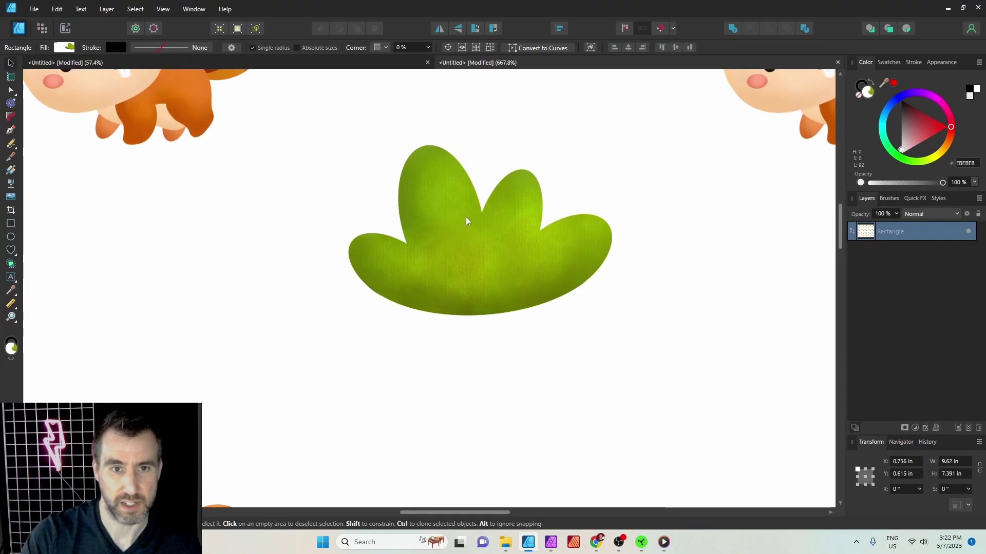
Zoom and switch between the tile and test documents to check the fill for seams.
{"action": "scroll", "coordinate": [465, 215], "scroll_direction": "down", "scroll_amount": 2}
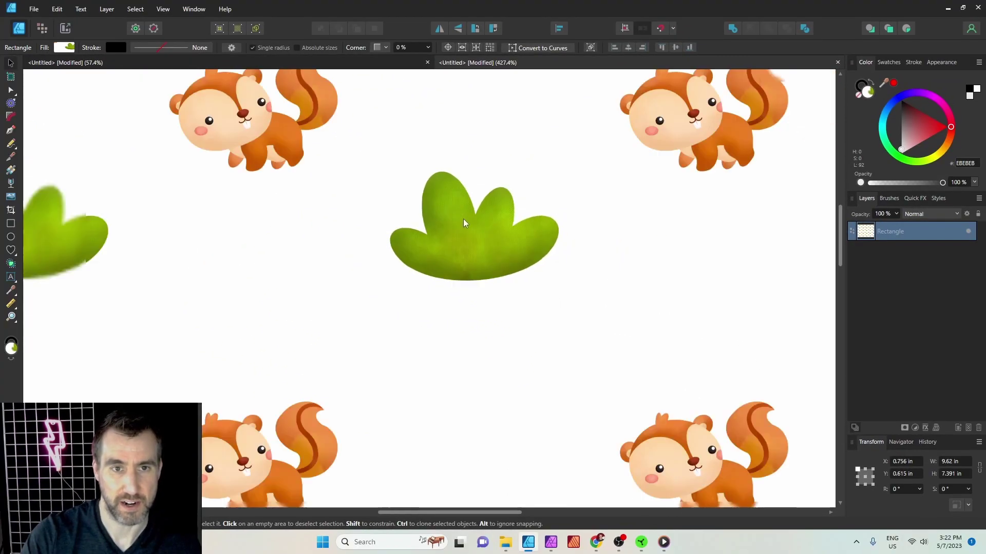
{"action": "left_click", "coordinate": [385, 64]}
{"action": "scroll", "coordinate": [615, 321], "scroll_direction": "up", "scroll_amount": 3}
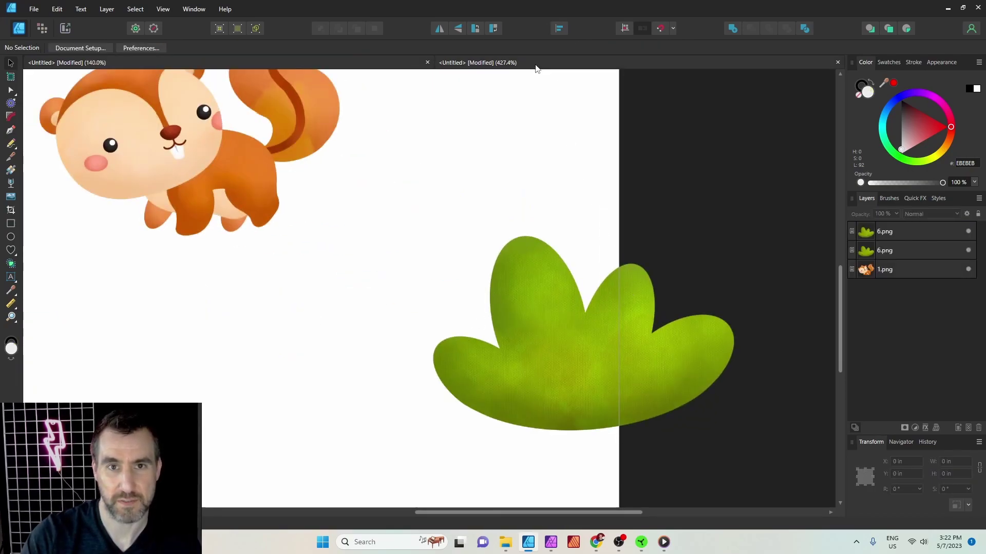
{"action": "left_click", "coordinate": [477, 62]}
{"action": "scroll", "coordinate": [486, 199], "scroll_direction": "up", "scroll_amount": 5}
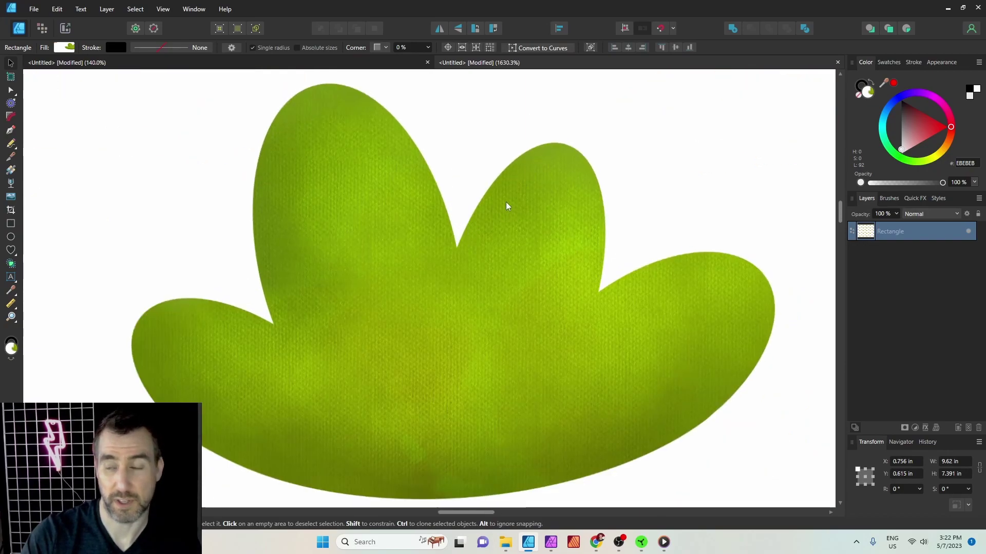
{"action": "scroll", "coordinate": [481, 234], "scroll_direction": "down", "scroll_amount": 4}
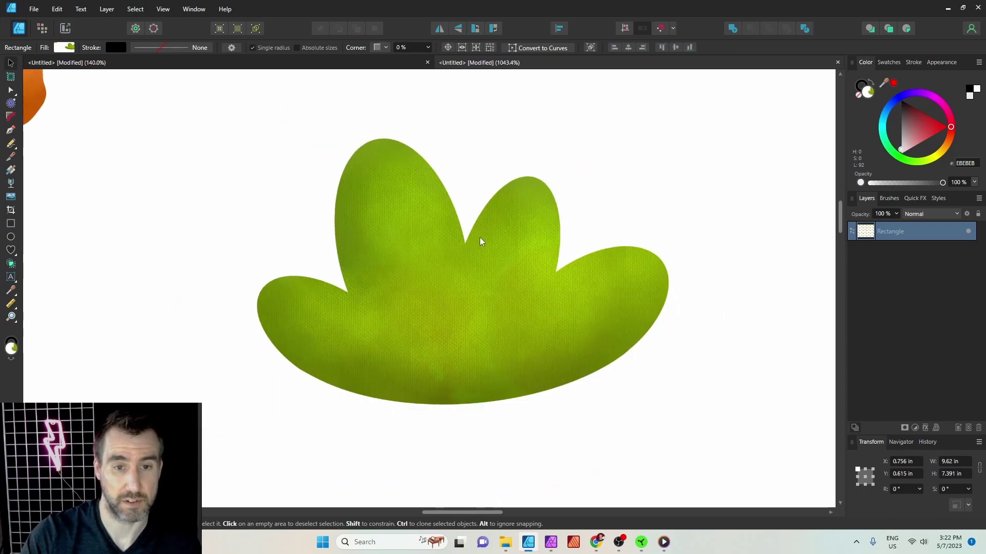
{"action": "scroll", "coordinate": [385, 228], "scroll_direction": "down", "scroll_amount": 3}
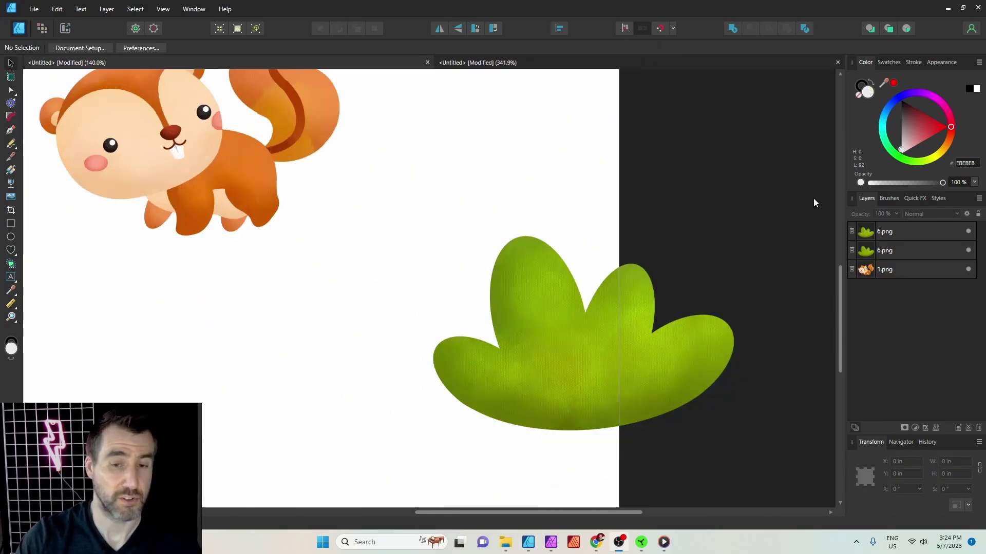
Undo an accidental squirrel move and recentre the page in view.
{"action": "scroll", "coordinate": [390, 231], "scroll_direction": "down", "scroll_amount": 4}
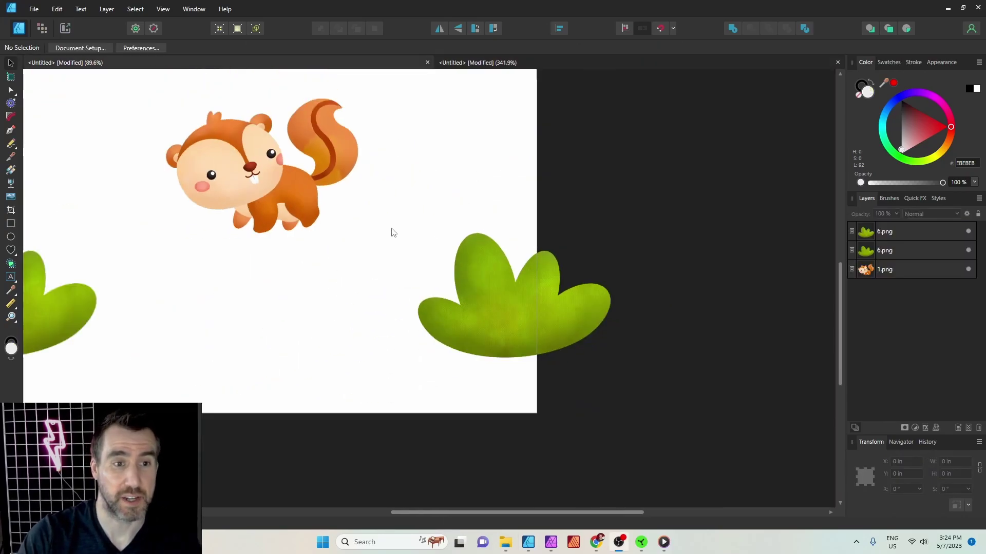
{"action": "left_click_drag", "start_coordinate": [343, 157], "coordinate": [395, 182]}
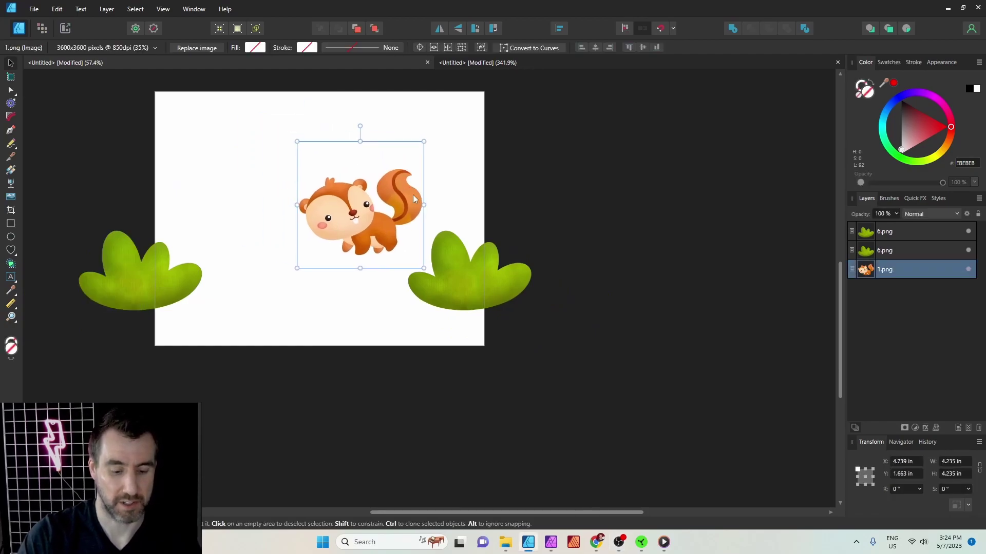
{"action": "key", "text": "ctrl+z"}
{"action": "left_click_drag", "start_coordinate": [207, 127], "coordinate": [345, 200]}
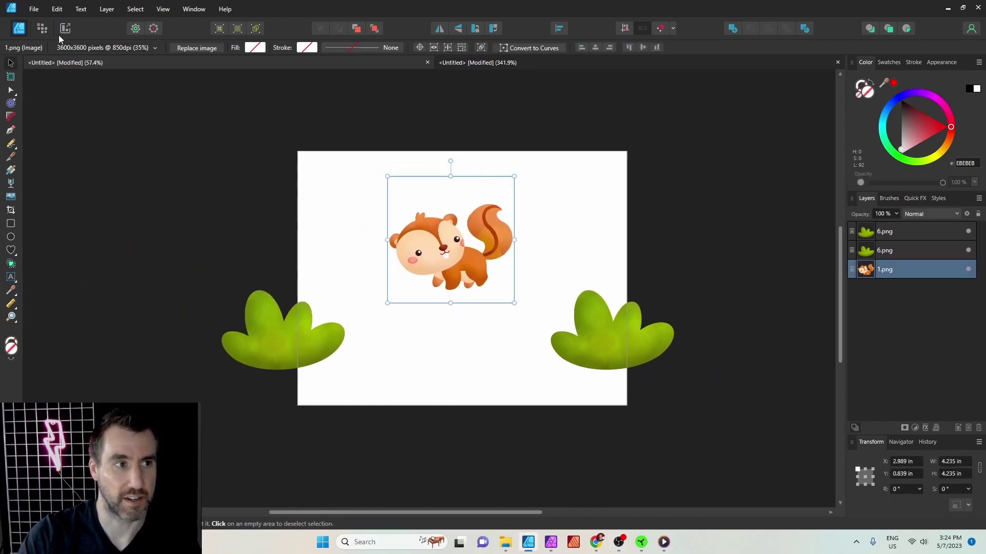
Place the owl image 10.png from the Assets/Final folder onto the canvas.
{"action": "left_click", "coordinate": [34, 9]}
{"action": "left_click", "coordinate": [89, 185]}
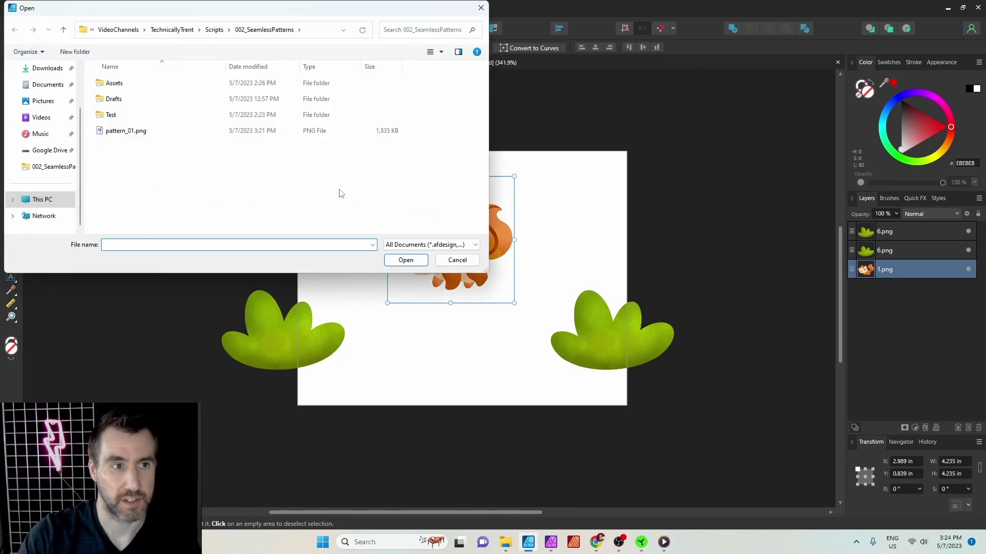
{"action": "double_click", "coordinate": [169, 85]}
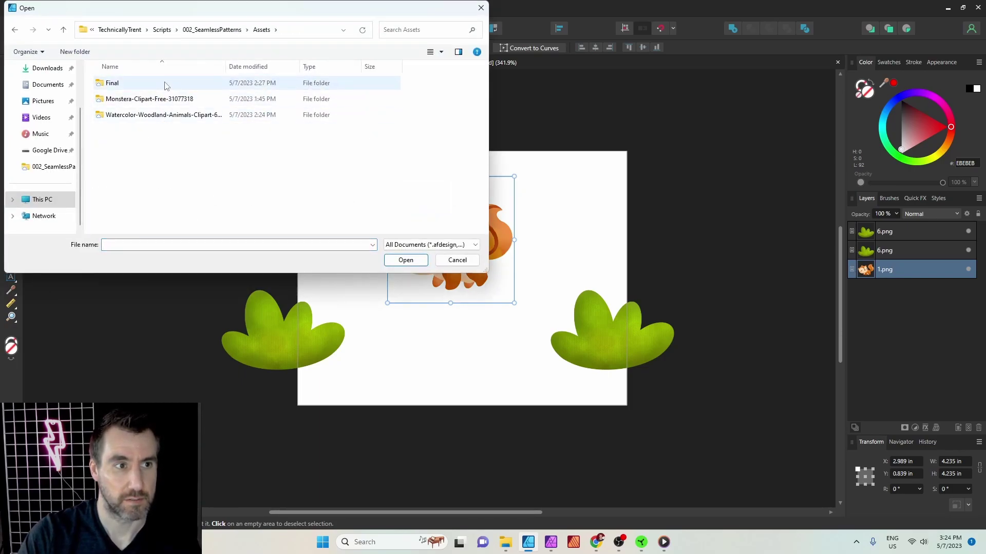
{"action": "double_click", "coordinate": [166, 86]}
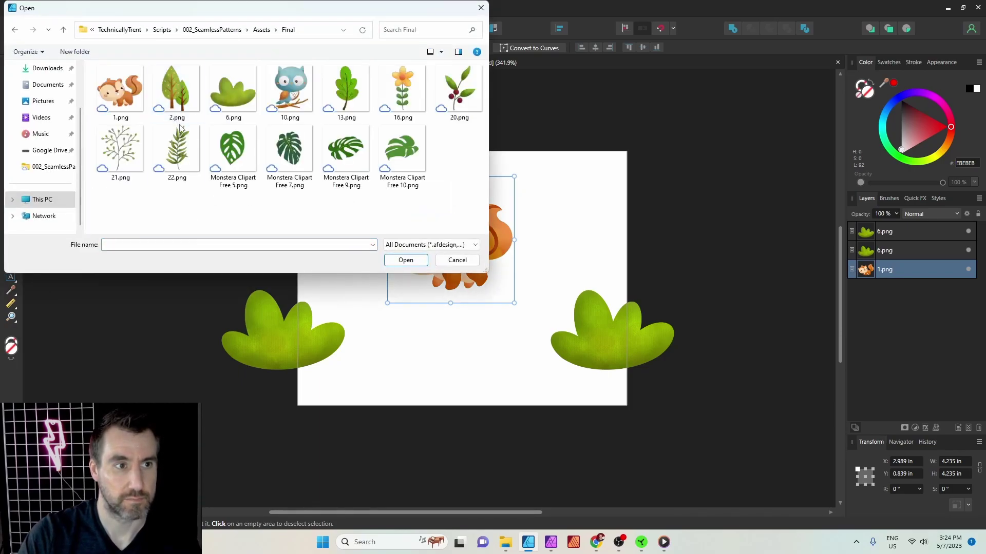
{"action": "left_click", "coordinate": [282, 94]}
{"action": "left_click", "coordinate": [405, 259]}
{"action": "left_click", "coordinate": [345, 215]}
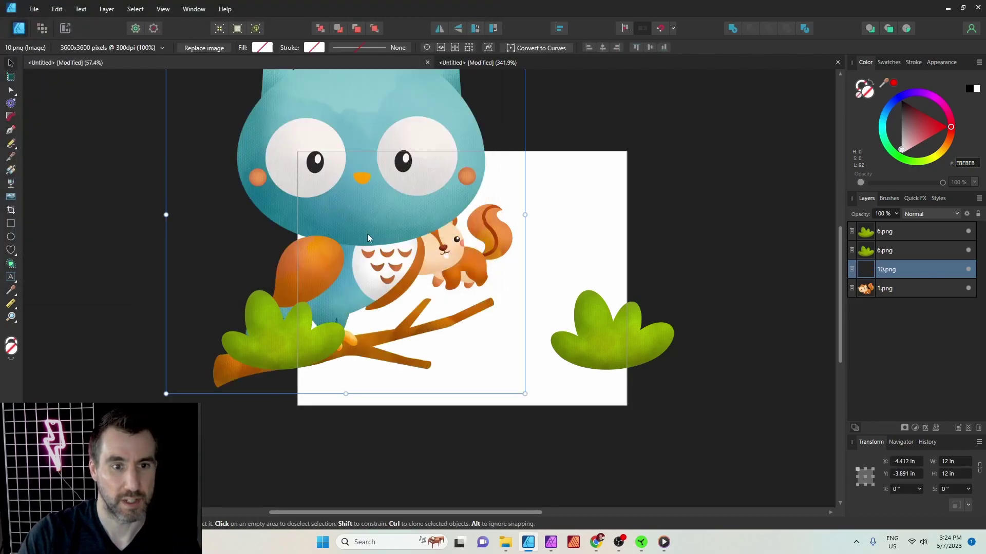
Shrink the owl to about 4 in at the upper left and move the squirrel lower.
{"action": "left_click_drag", "start_coordinate": [525, 394], "coordinate": [319, 187]}
{"action": "left_click_drag", "start_coordinate": [302, 148], "coordinate": [430, 222]}
{"action": "left_click_drag", "start_coordinate": [446, 139], "coordinate": [433, 157]}
{"action": "left_click_drag", "start_coordinate": [390, 183], "coordinate": [403, 191]}
{"action": "left_click_drag", "start_coordinate": [491, 246], "coordinate": [502, 333]}
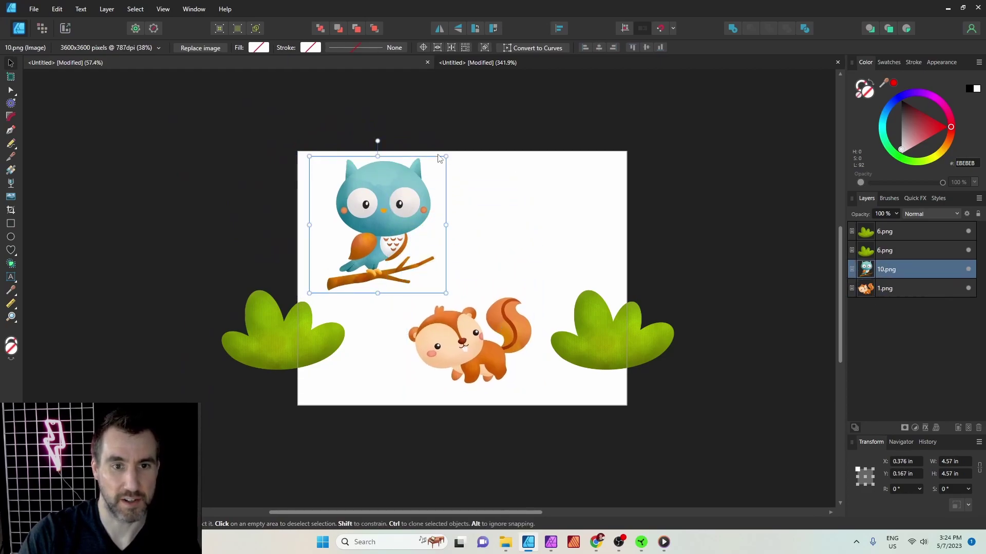
{"action": "mouse_move", "coordinate": [445, 157]}
{"action": "left_mouse_down"}
{"action": "mouse_move", "coordinate": [418, 165]}
{"action": "mouse_move", "coordinate": [435, 162]}
{"action": "left_mouse_up"}
Place the fern image 22.png onto the canvas.
{"action": "left_click", "coordinate": [35, 10]}
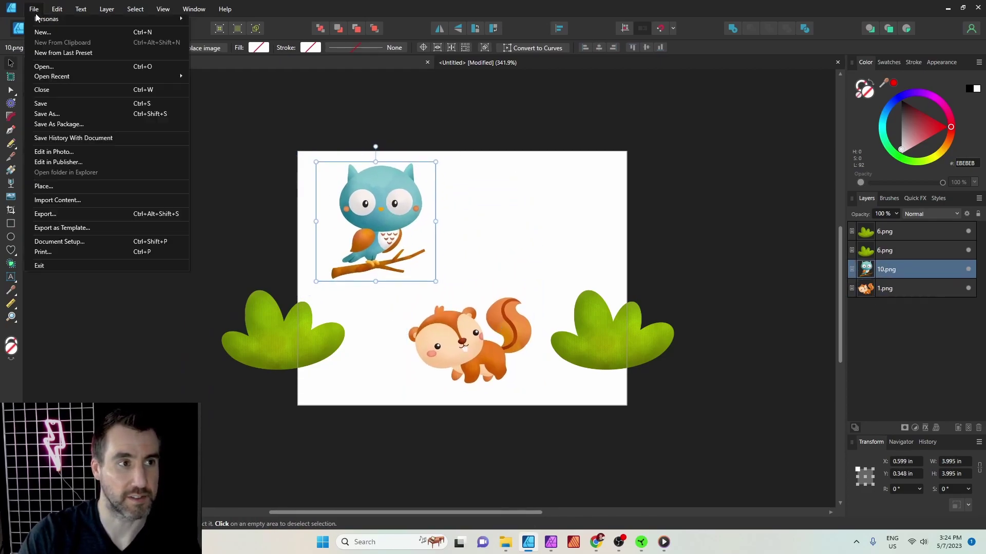
{"action": "left_click", "coordinate": [88, 186]}
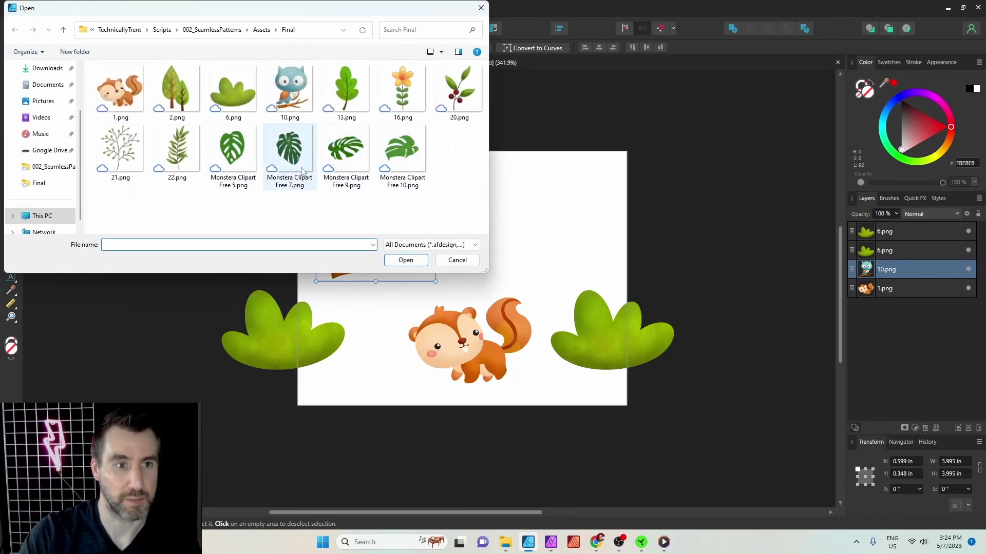
{"action": "left_click", "coordinate": [176, 148]}
{"action": "left_click", "coordinate": [406, 260]}
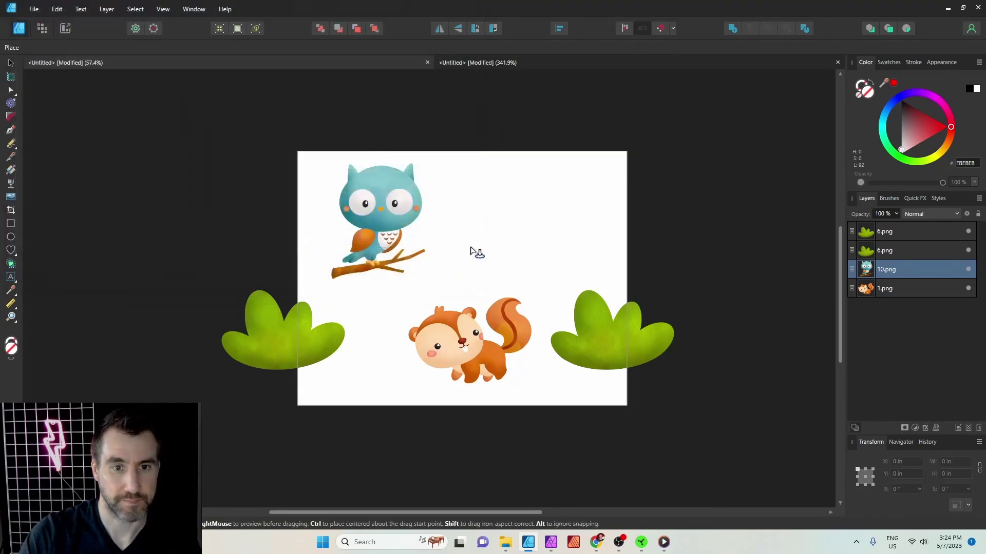
{"action": "left_click", "coordinate": [501, 162]}
Scale the fern to 6.504 in, duplicate it above the page, and select both ferns.
{"action": "scroll", "coordinate": [530, 199], "scroll_direction": "down", "scroll_amount": 2}
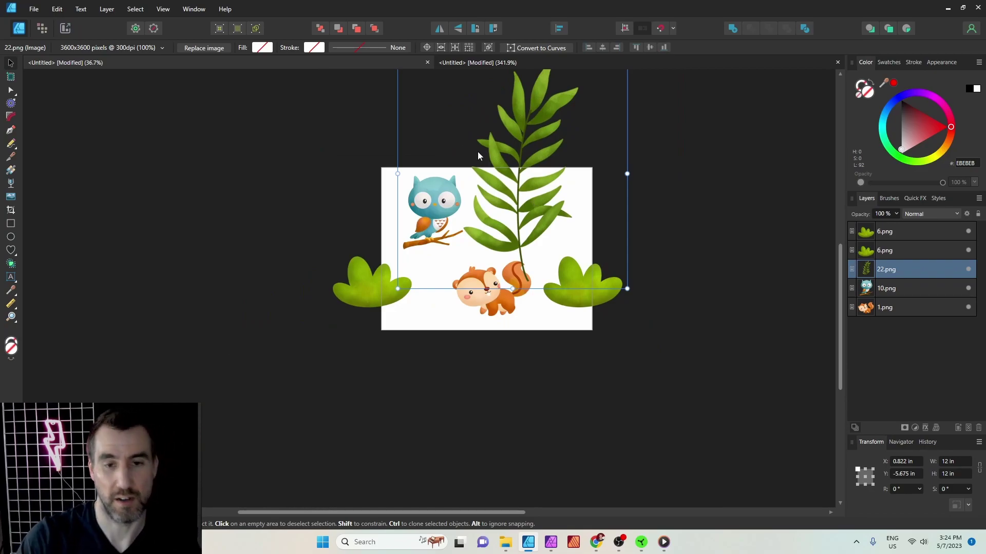
{"action": "left_click_drag", "start_coordinate": [497, 138], "coordinate": [509, 176]}
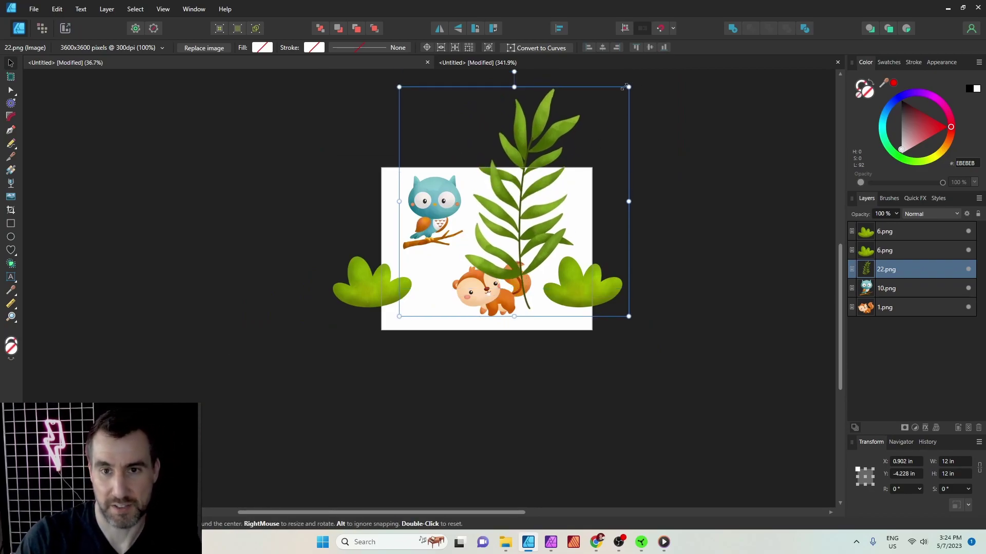
{"action": "left_click_drag", "start_coordinate": [629, 79], "coordinate": [524, 192]}
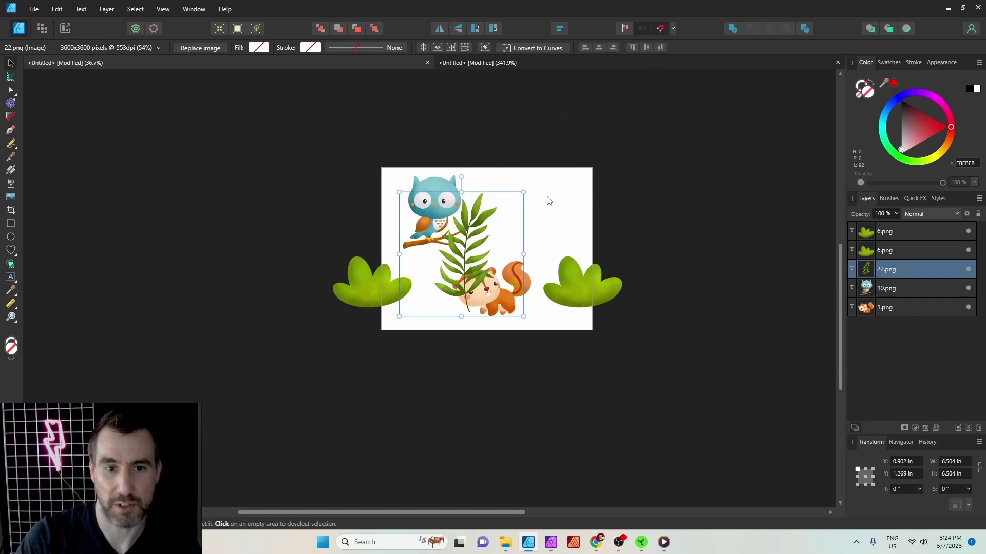
{"action": "left_click_drag", "start_coordinate": [484, 267], "coordinate": [497, 250]}
{"action": "scroll", "coordinate": [505, 307], "scroll_direction": "up", "scroll_amount": 4}
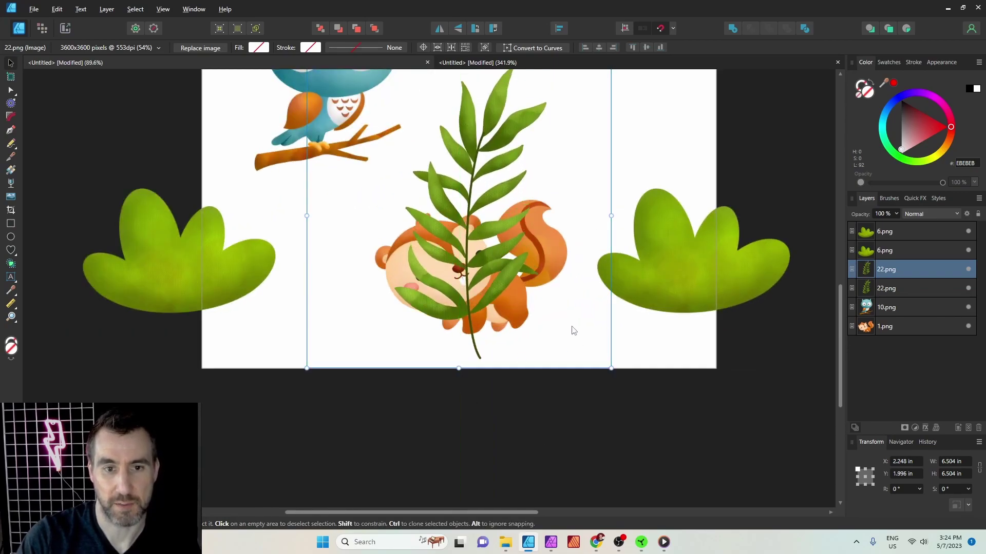
{"action": "scroll", "coordinate": [537, 241], "scroll_direction": "down", "scroll_amount": 3}
{"action": "scroll", "coordinate": [535, 240], "scroll_direction": "down", "scroll_amount": 2}
{"action": "left_click", "coordinate": [501, 148], "text": "shift"}
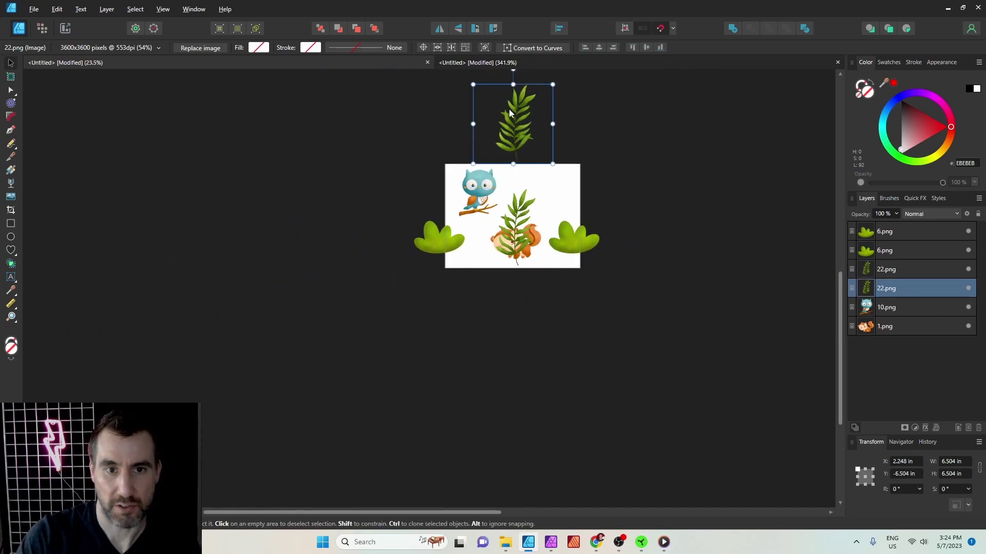
Centre-align the two ferns, turn snapping off, nudge them into place, and send them to the back.
{"action": "left_click", "coordinate": [560, 28]}
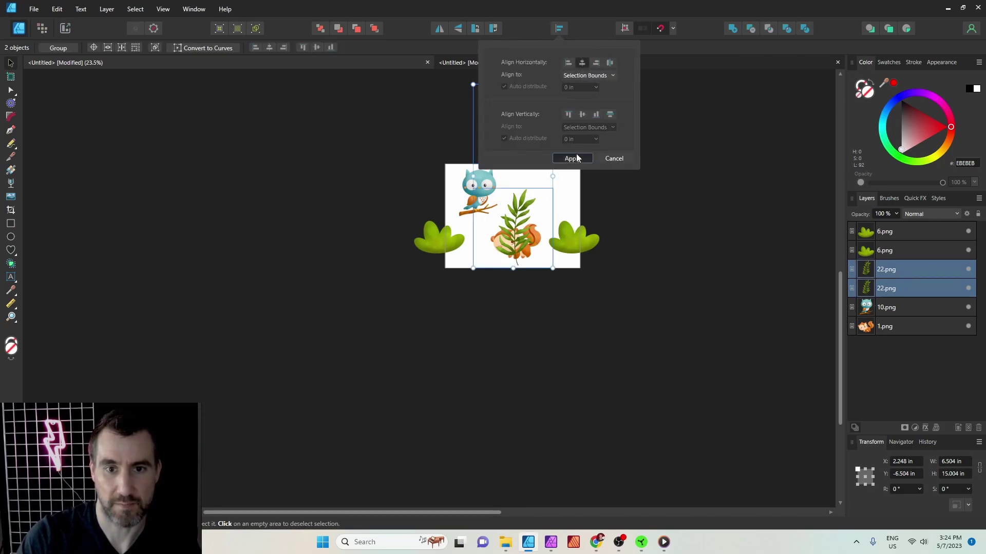
{"action": "left_click_drag", "start_coordinate": [521, 127], "coordinate": [517, 164]}
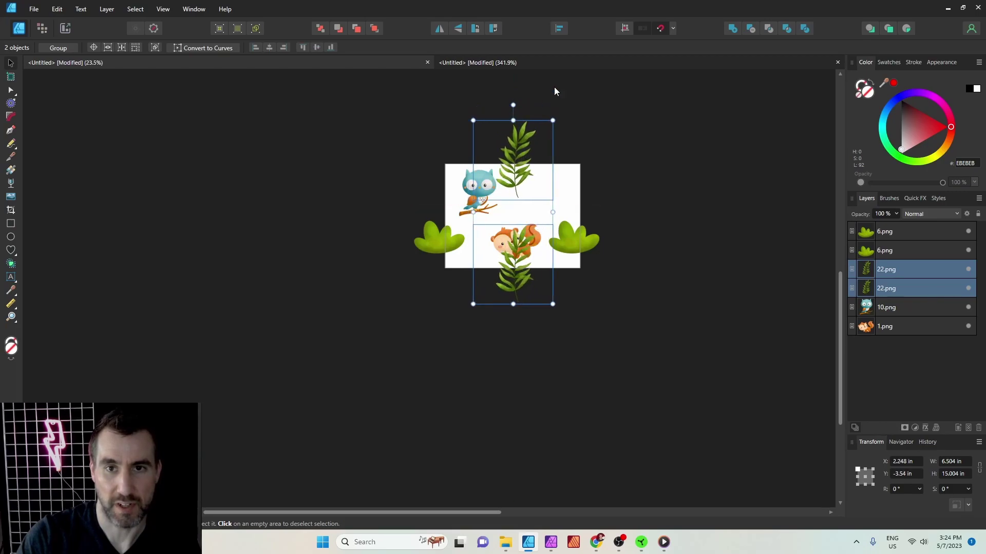
{"action": "left_click", "coordinate": [660, 29]}
{"action": "mouse_move", "coordinate": [530, 168]}
{"action": "left_mouse_down"}
{"action": "mouse_move", "coordinate": [524, 154]}
{"action": "mouse_move", "coordinate": [520, 169]}
{"action": "left_mouse_up"}
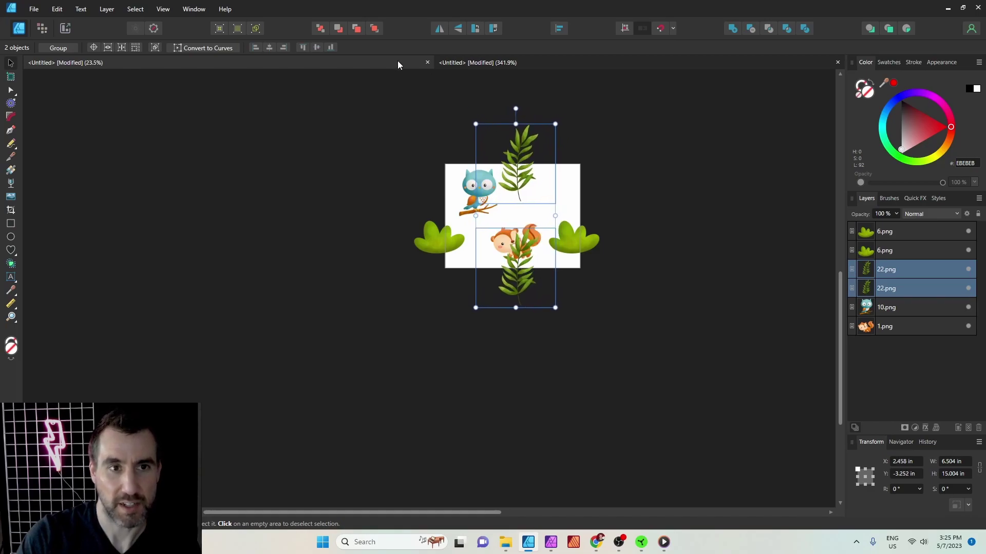
{"action": "left_click", "coordinate": [375, 28]}
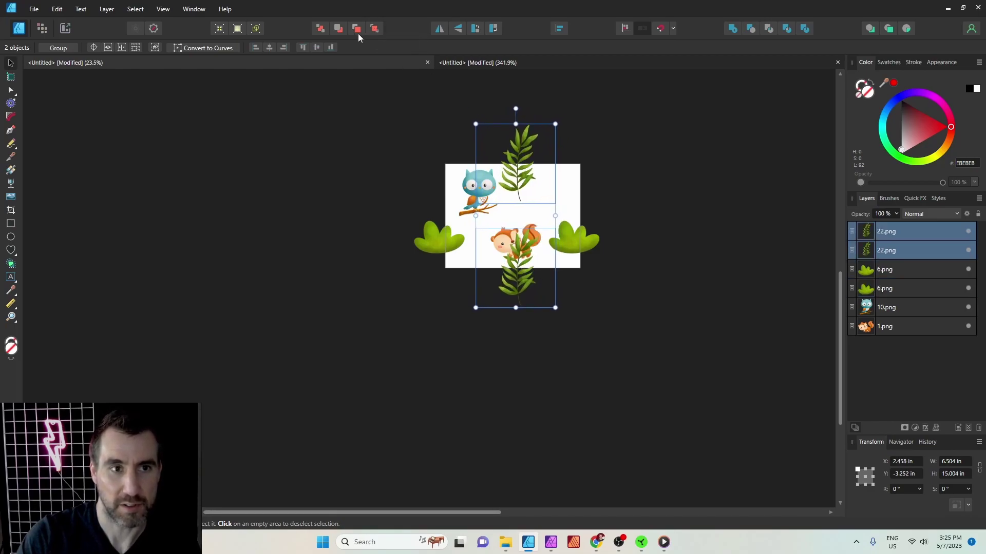
{"action": "left_click", "coordinate": [320, 29]}
{"action": "left_click", "coordinate": [663, 186]}
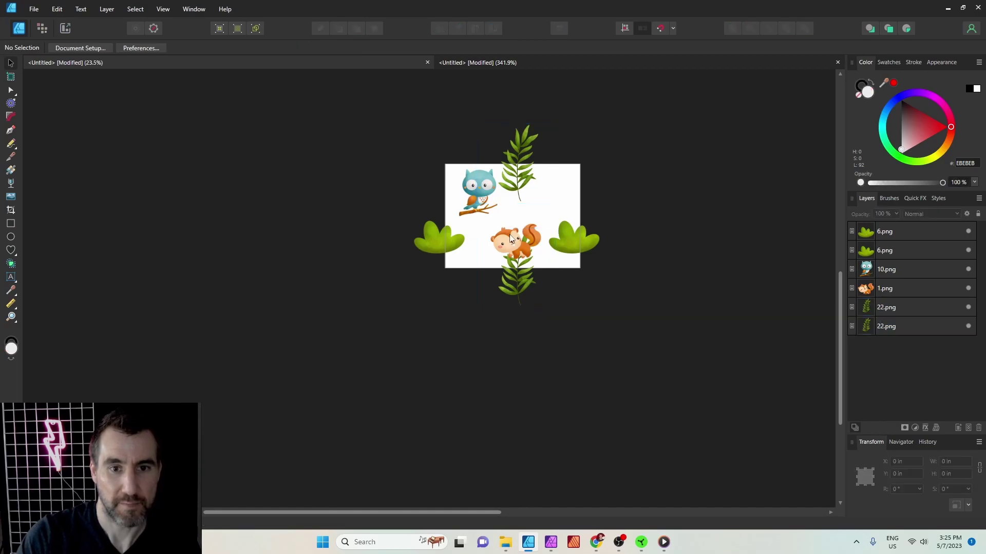
Nudge the owl left and move the squirrel beside the right bush, bringing it to the front.
{"action": "left_click", "coordinate": [479, 215]}
{"action": "left_click_drag", "start_coordinate": [486, 186], "coordinate": [482, 189]}
{"action": "left_click", "coordinate": [518, 237]}
{"action": "left_click_drag", "start_coordinate": [519, 237], "coordinate": [561, 254]}
{"action": "left_click", "coordinate": [375, 29]}
{"action": "left_click", "coordinate": [599, 205]}
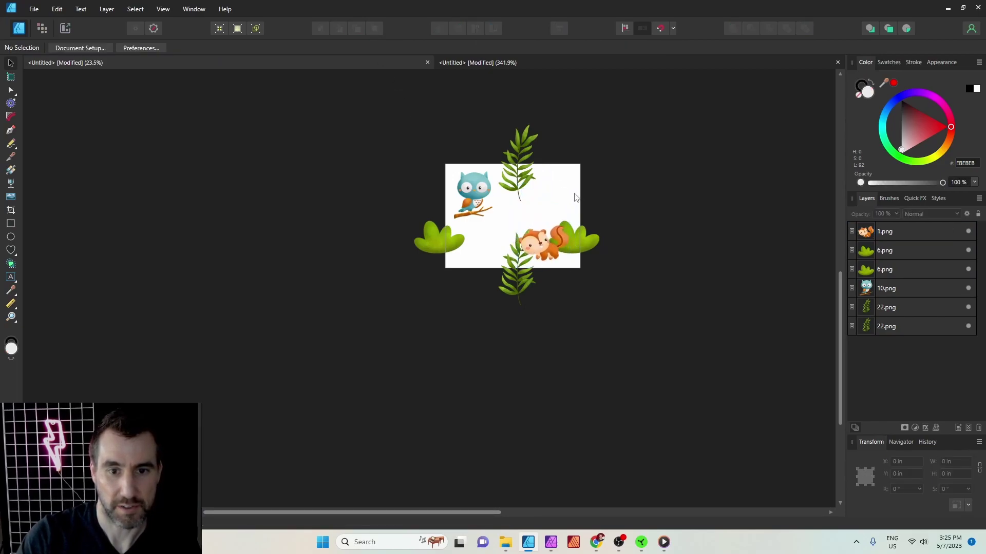
{"action": "left_click_drag", "start_coordinate": [564, 189], "coordinate": [575, 176]}
{"action": "left_click", "coordinate": [488, 178]}
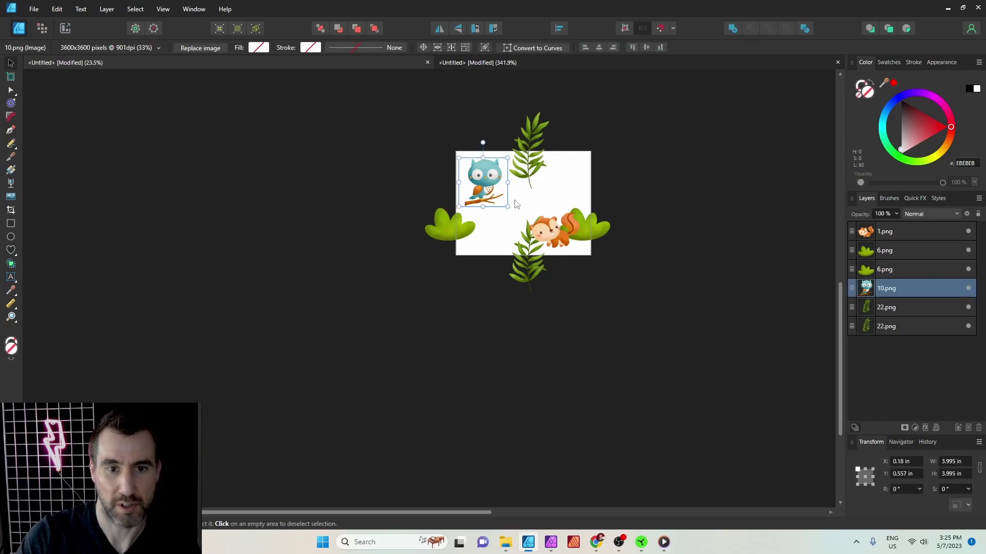
{"action": "left_click", "coordinate": [591, 182]}
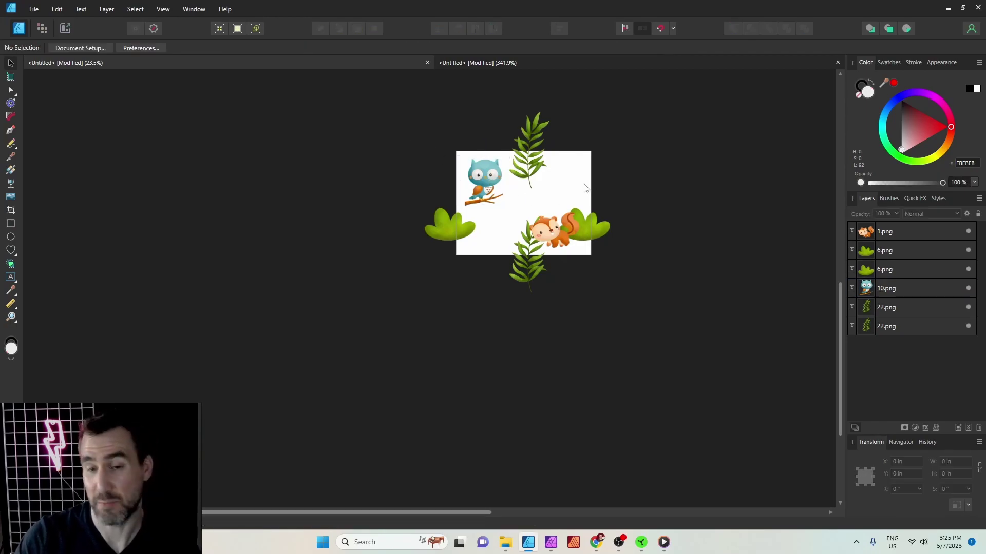
Re-export the tile as PNG, overwriting pattern_01.png.
{"action": "left_click", "coordinate": [35, 9]}
{"action": "left_click", "coordinate": [86, 213]}
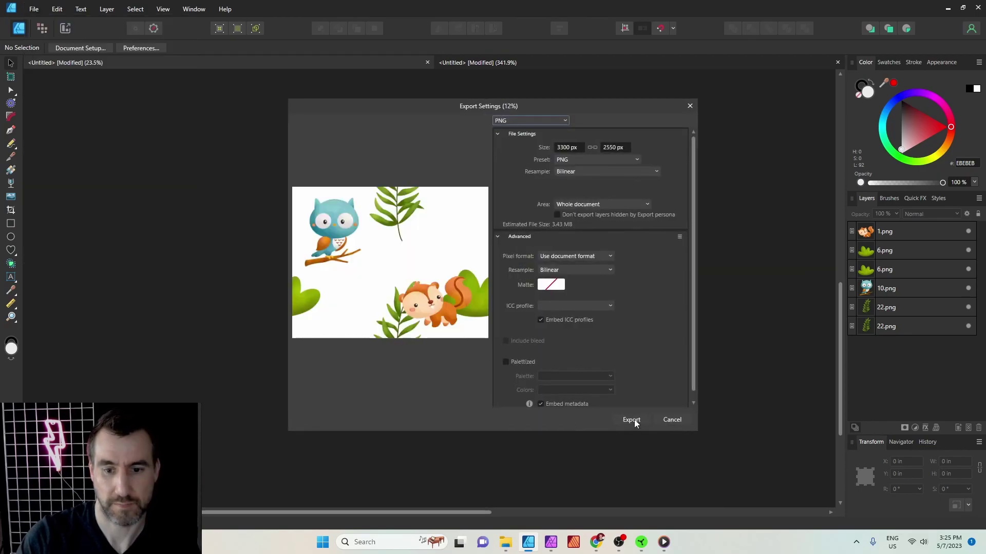
{"action": "left_click", "coordinate": [635, 418]}
{"action": "left_click", "coordinate": [126, 130]}
{"action": "left_click", "coordinate": [406, 260]}
{"action": "left_click", "coordinate": [535, 312]}
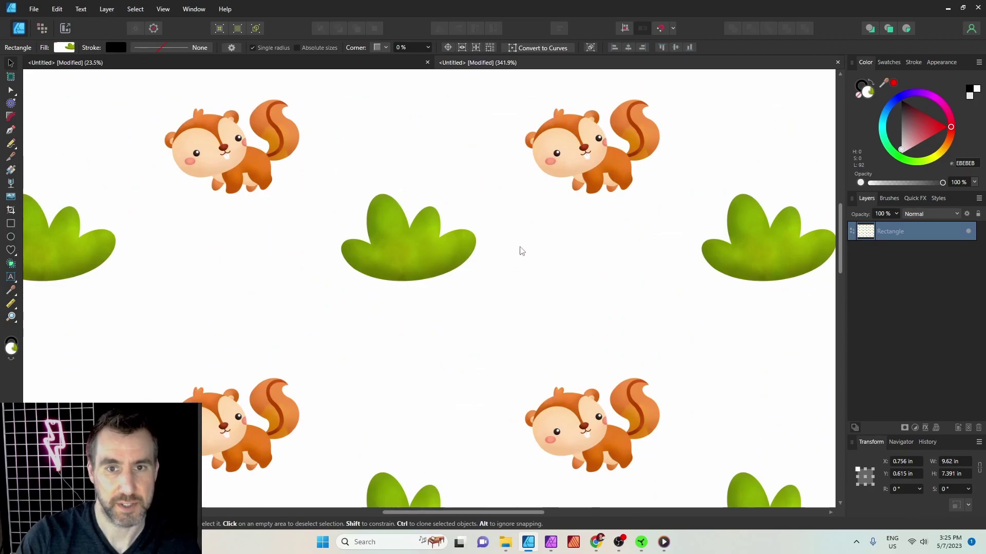
{"action": "scroll", "coordinate": [516, 255], "scroll_direction": "down", "scroll_amount": 5}
Refill the test rectangle with the bitmap pattern_01.png and rescale the repeating tiles.
{"action": "left_click", "coordinate": [10, 169]}
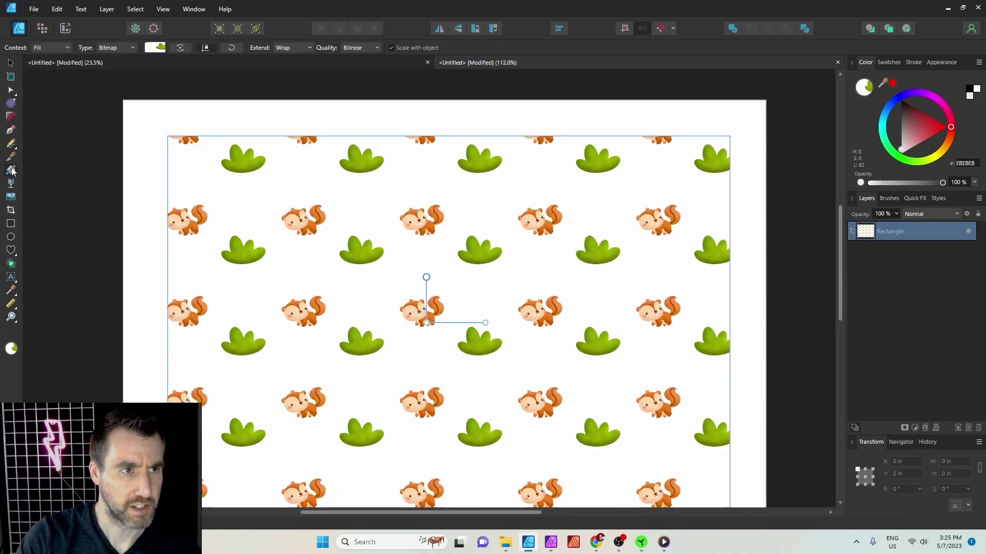
{"action": "left_click", "coordinate": [130, 48]}
{"action": "left_click", "coordinate": [121, 132]}
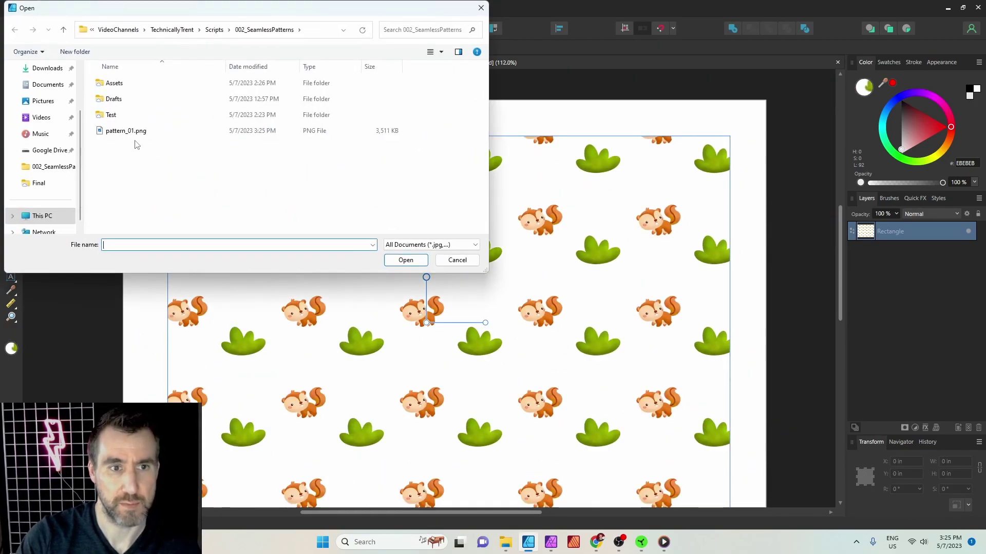
{"action": "left_click", "coordinate": [149, 132]}
{"action": "left_click", "coordinate": [406, 261]}
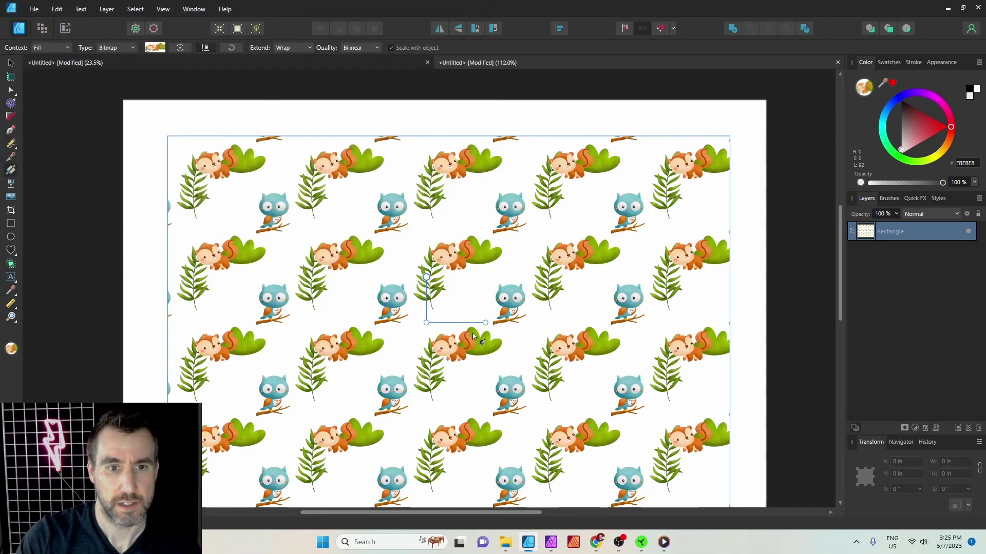
{"action": "left_click_drag", "start_coordinate": [485, 323], "coordinate": [486, 289]}
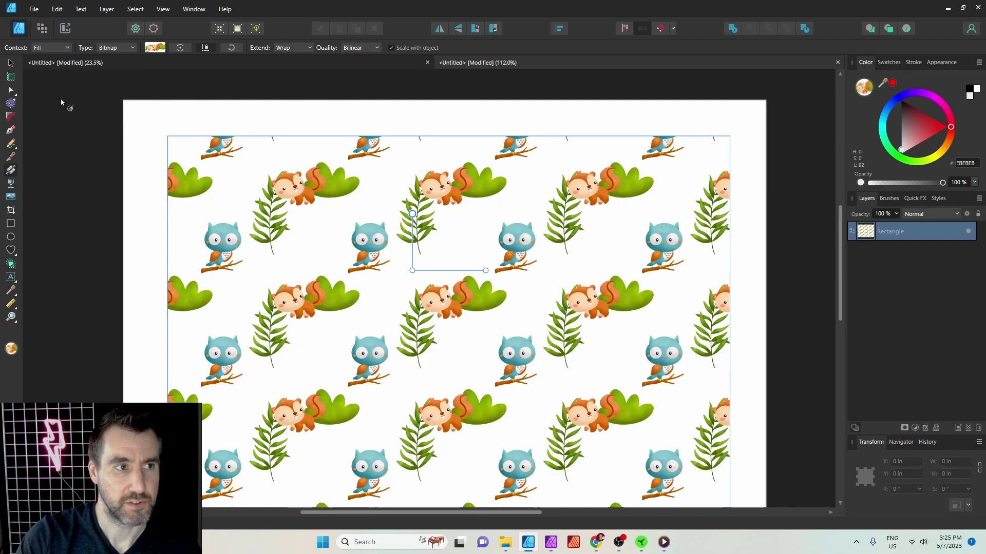
{"action": "left_click", "coordinate": [10, 64]}
Zoom and switch between the tile and test documents to inspect the updated tiling.
{"action": "scroll", "coordinate": [565, 331], "scroll_direction": "up", "scroll_amount": 5}
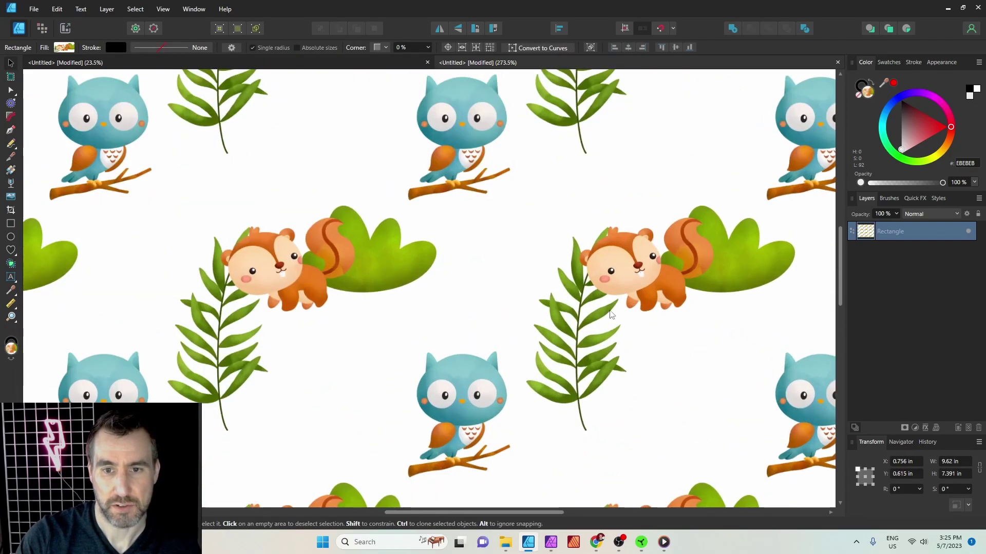
{"action": "scroll", "coordinate": [595, 343], "scroll_direction": "down", "scroll_amount": 2}
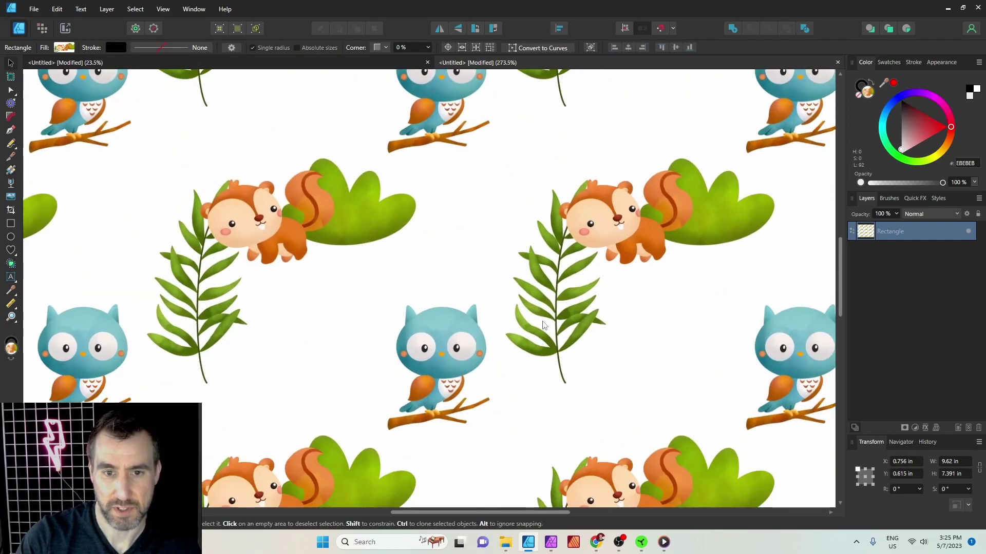
{"action": "left_click", "coordinate": [334, 63]}
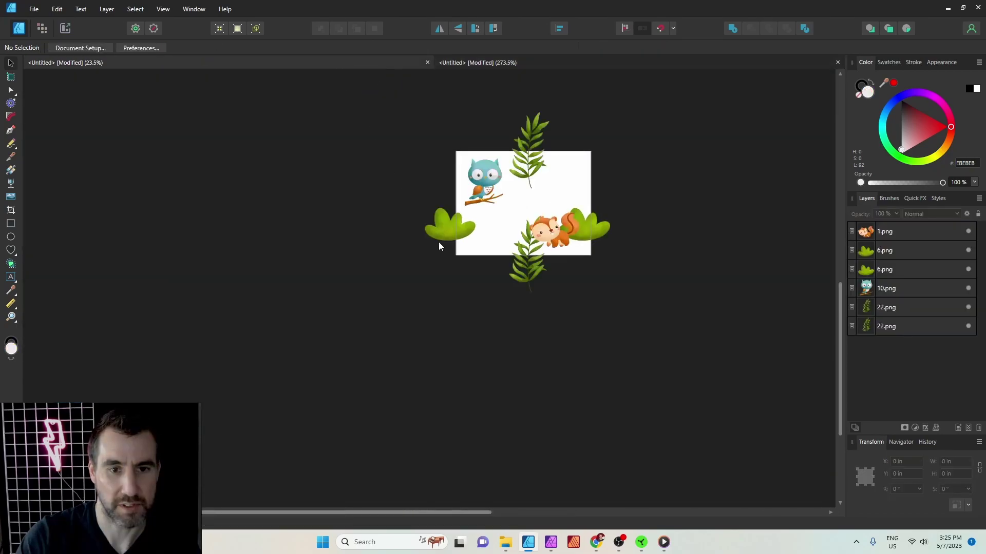
{"action": "scroll", "coordinate": [531, 266], "scroll_direction": "up", "scroll_amount": 3}
{"action": "scroll", "coordinate": [534, 268], "scroll_direction": "up", "scroll_amount": 2}
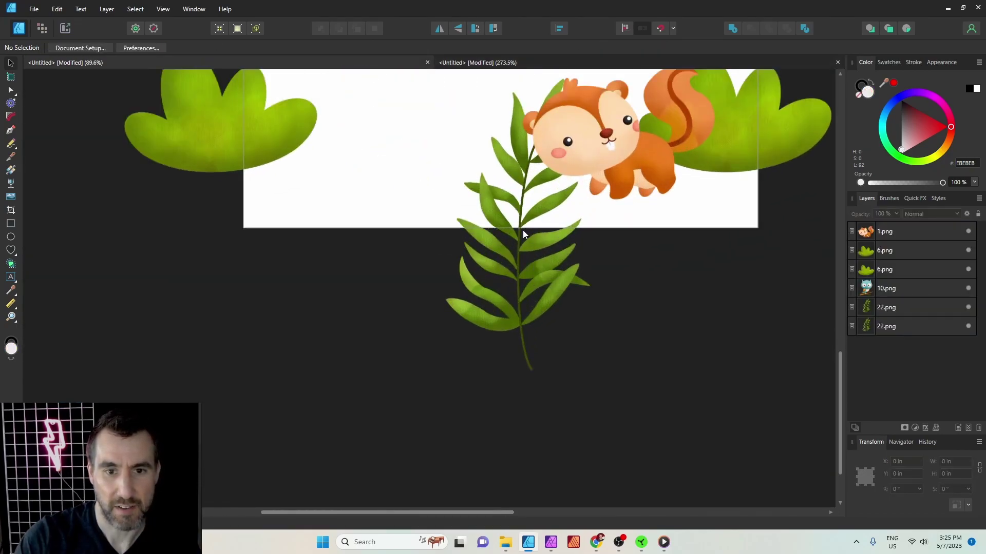
{"action": "left_click", "coordinate": [513, 63]}
{"action": "scroll", "coordinate": [566, 330], "scroll_direction": "up", "scroll_amount": 4}
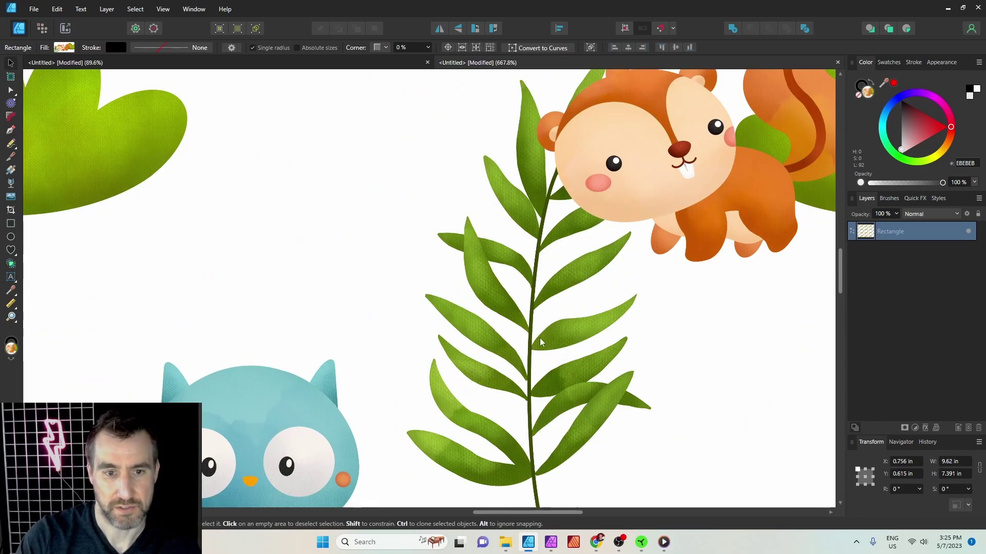
{"action": "scroll", "coordinate": [539, 345], "scroll_direction": "down", "scroll_amount": 2}
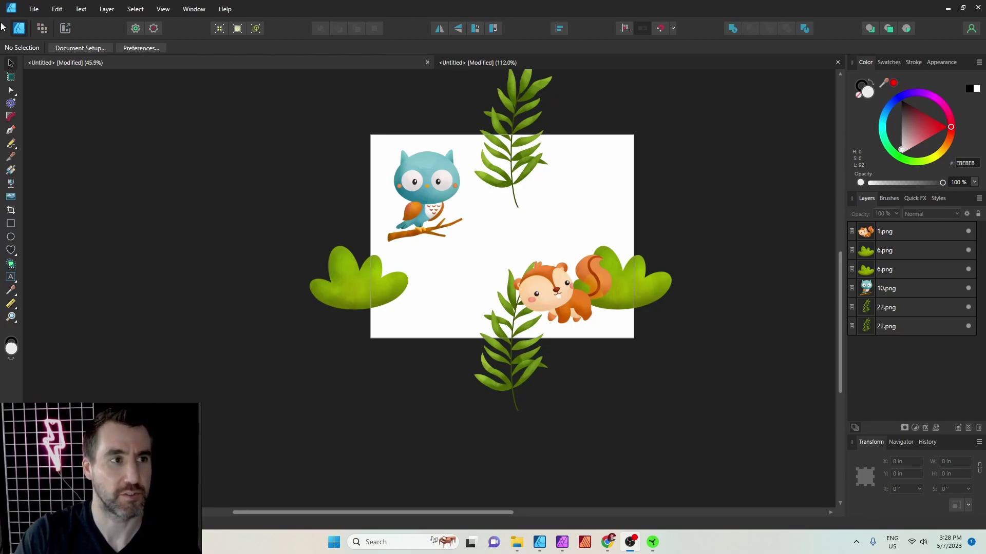
Place Assets/Final/Monstera Clipart Free 7.png onto the tile.
{"action": "left_click", "coordinate": [34, 9]}
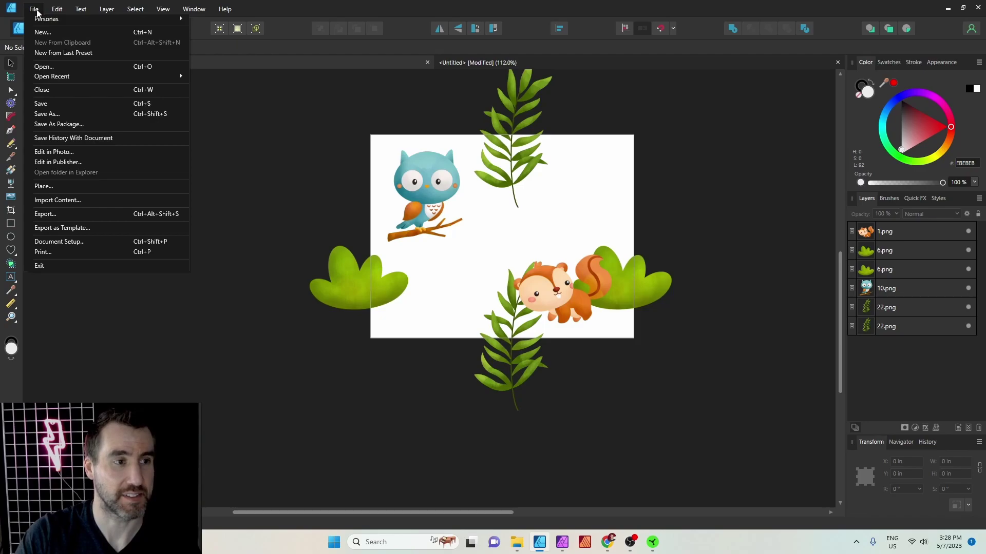
{"action": "left_click", "coordinate": [84, 183]}
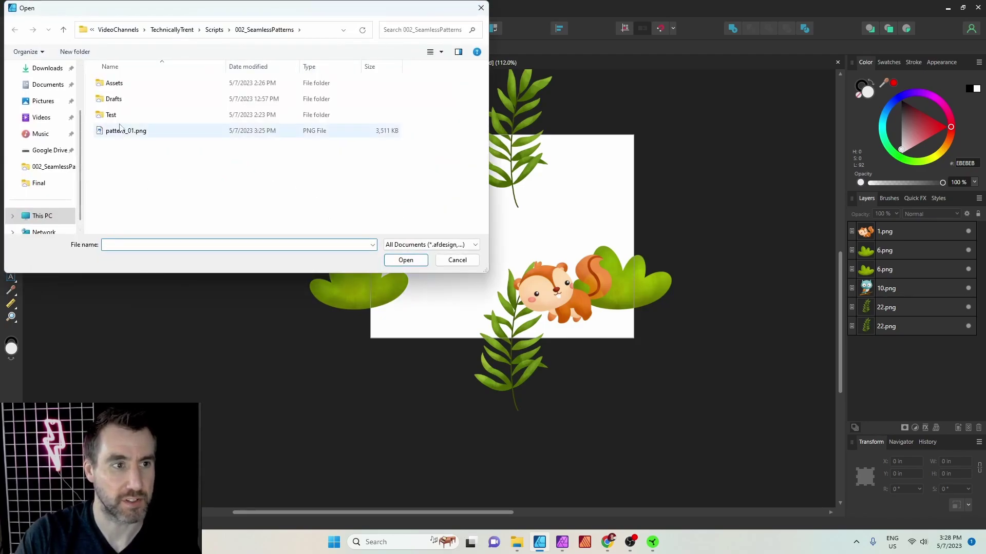
{"action": "double_click", "coordinate": [116, 84]}
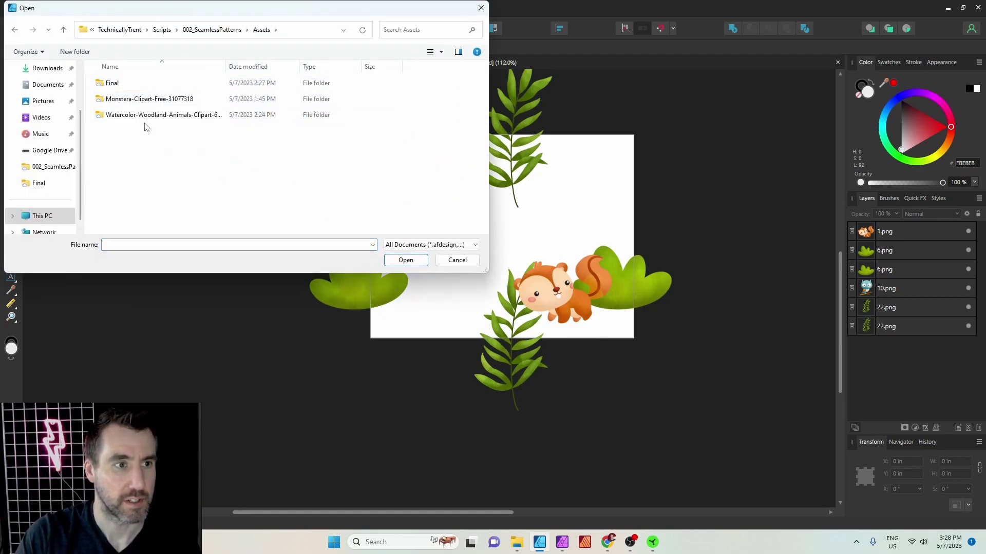
{"action": "double_click", "coordinate": [136, 83]}
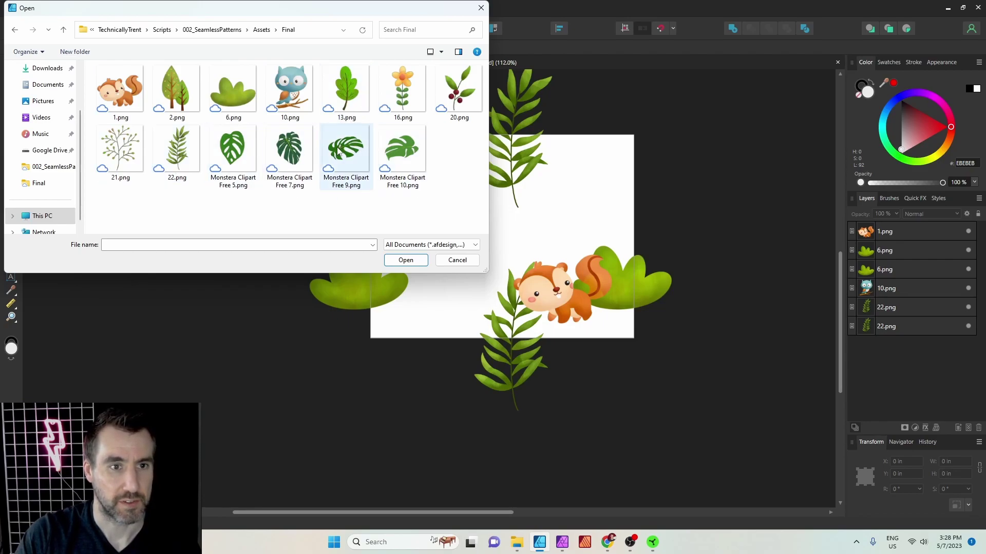
{"action": "left_click", "coordinate": [299, 151]}
{"action": "left_click", "coordinate": [406, 261]}
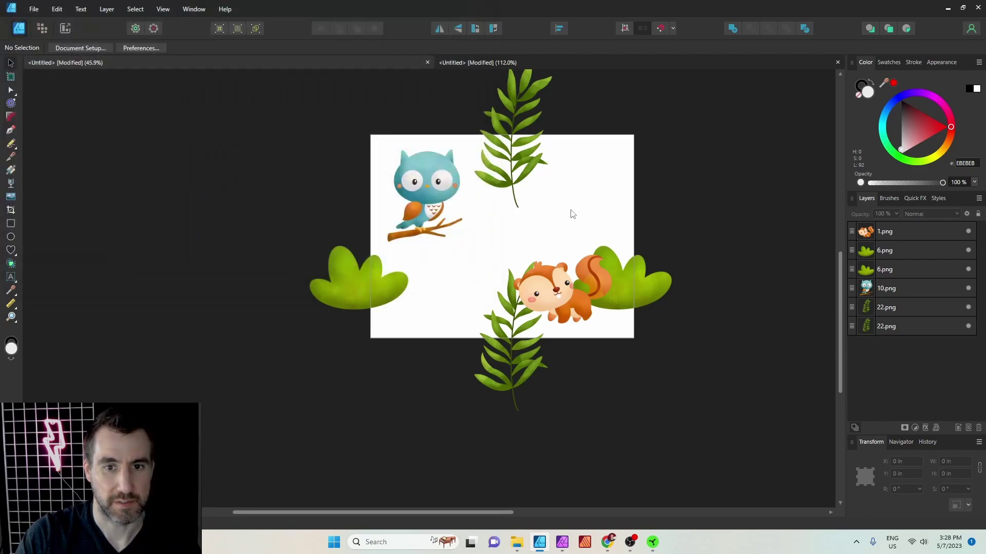
{"action": "left_click", "coordinate": [599, 179]}
Shrink the monstera leaf and put copies of it at the tile's corners.
{"action": "scroll", "coordinate": [693, 257], "scroll_direction": "down", "scroll_amount": 3}
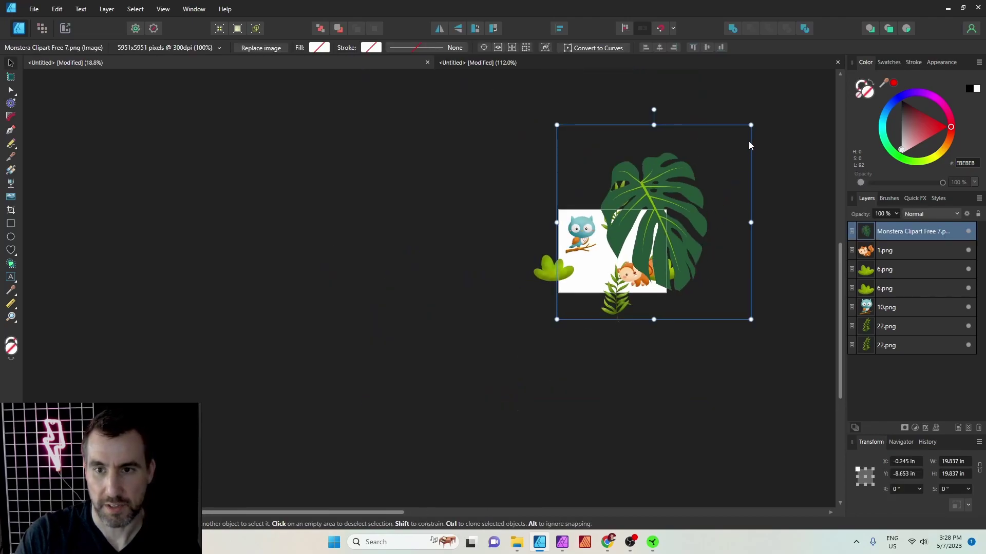
{"action": "left_click_drag", "start_coordinate": [749, 126], "coordinate": [607, 269]}
{"action": "mouse_move", "coordinate": [590, 301]}
{"action": "left_mouse_down"}
{"action": "mouse_move", "coordinate": [639, 227]}
{"action": "mouse_move", "coordinate": [678, 125]}
{"action": "mouse_move", "coordinate": [455, 148]}
{"action": "mouse_move", "coordinate": [481, 157]}
{"action": "mouse_move", "coordinate": [455, 297]}
{"action": "left_mouse_up"}
{"action": "scroll", "coordinate": [637, 227], "scroll_direction": "up", "scroll_amount": 3}
{"action": "scroll", "coordinate": [454, 296], "scroll_direction": "up", "scroll_amount": 5}
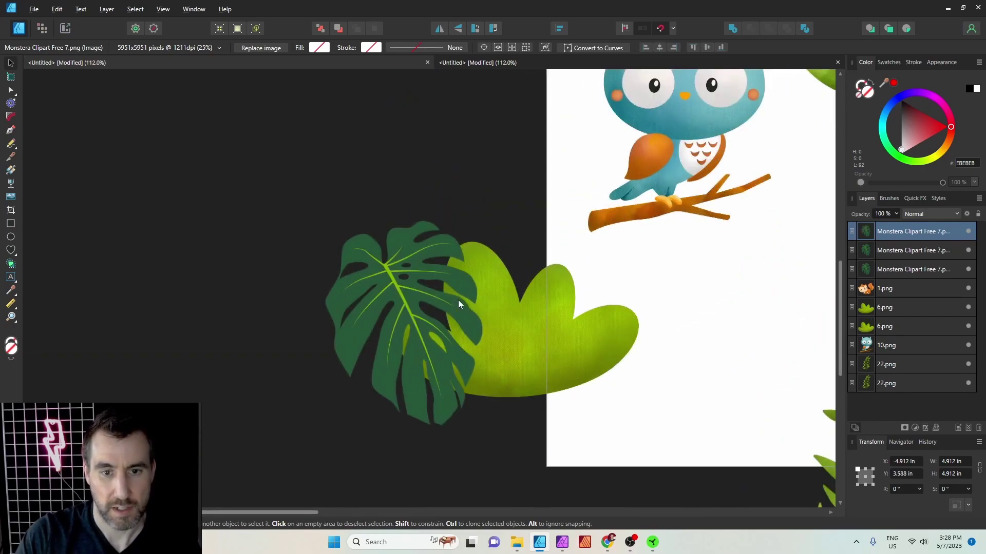
{"action": "scroll", "coordinate": [455, 287], "scroll_direction": "down", "scroll_amount": 5}
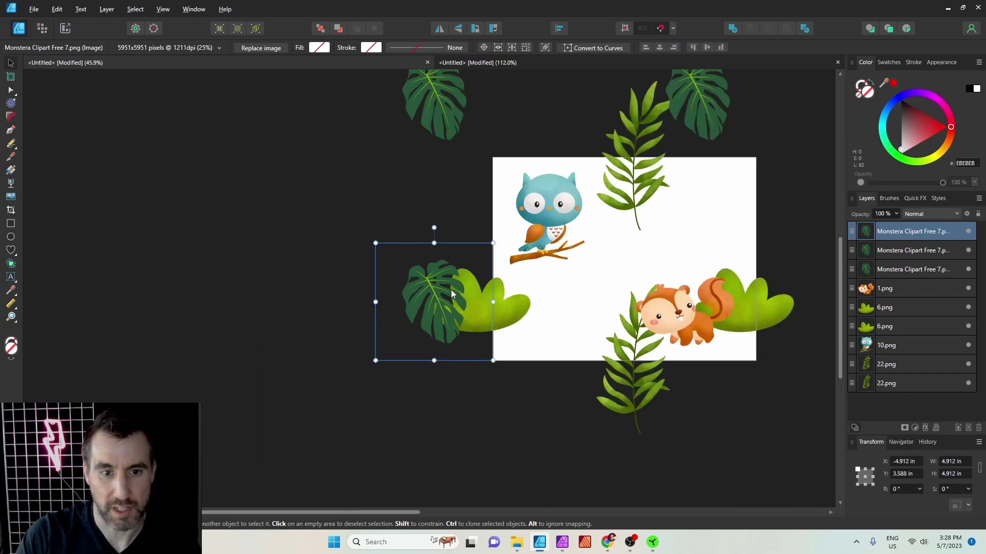
{"action": "left_click_drag", "start_coordinate": [450, 290], "coordinate": [715, 294]}
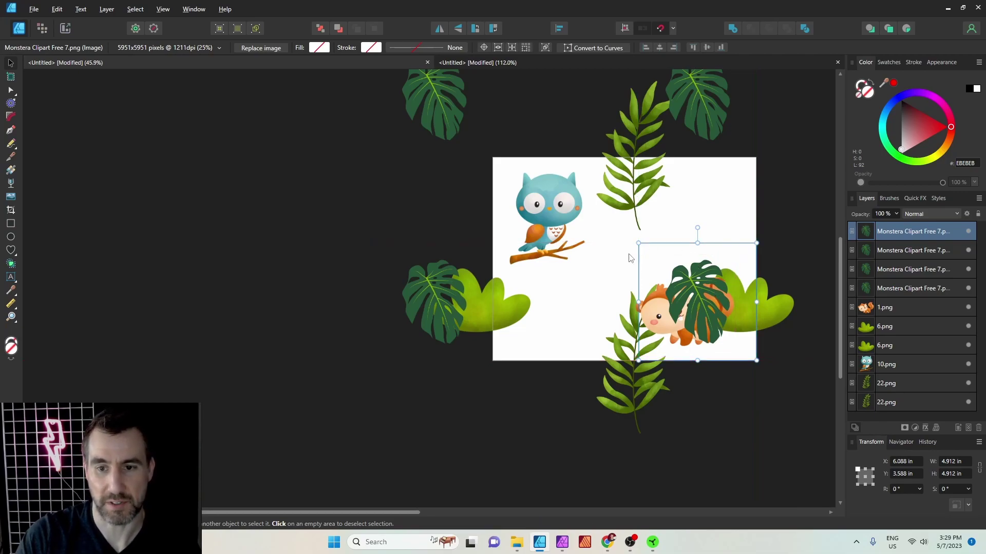
{"action": "scroll", "coordinate": [637, 257], "scroll_direction": "down", "scroll_amount": 2}
Turn snapping off and move all four monstera leaves together so each straddles a page corner.
{"action": "left_click", "coordinate": [509, 155]}
{"action": "left_click", "coordinate": [665, 162], "text": "shift"}
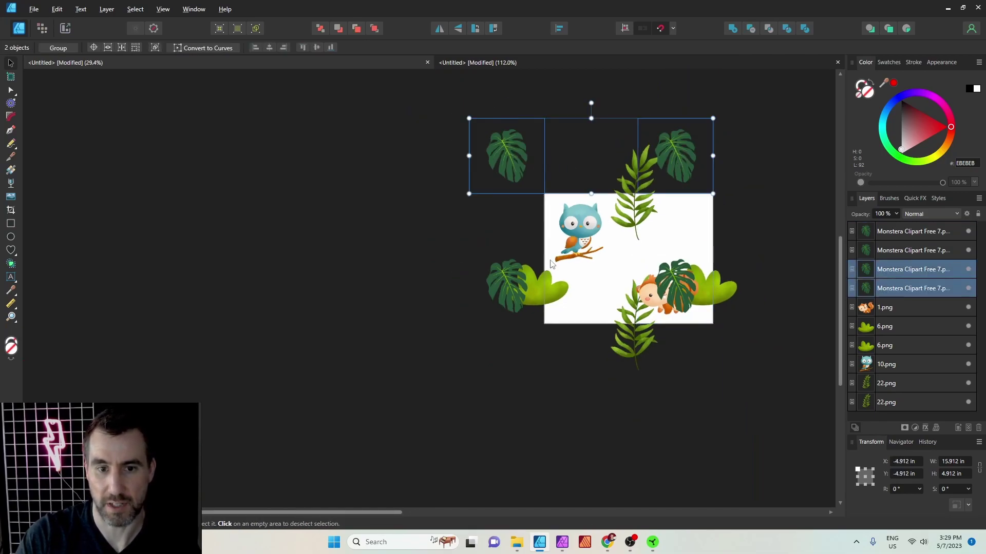
{"action": "left_click", "coordinate": [519, 291], "text": "shift"}
{"action": "left_click", "coordinate": [678, 281], "text": "shift"}
{"action": "left_click_drag", "start_coordinate": [684, 155], "coordinate": [711, 219]}
{"action": "left_click", "coordinate": [660, 29]}
{"action": "key", "text": "Up"}
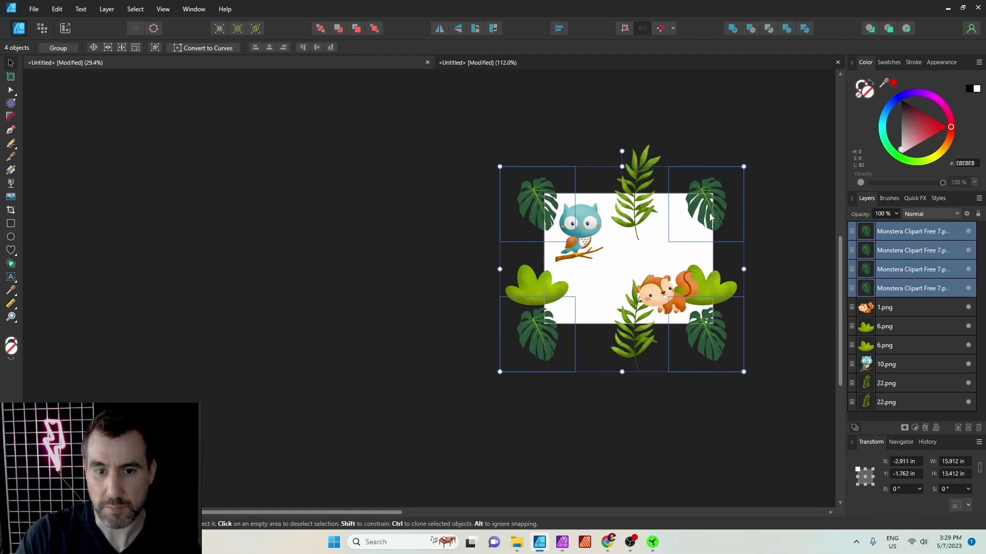
{"action": "key", "text": "Right"}
{"action": "left_click", "coordinate": [795, 193]}
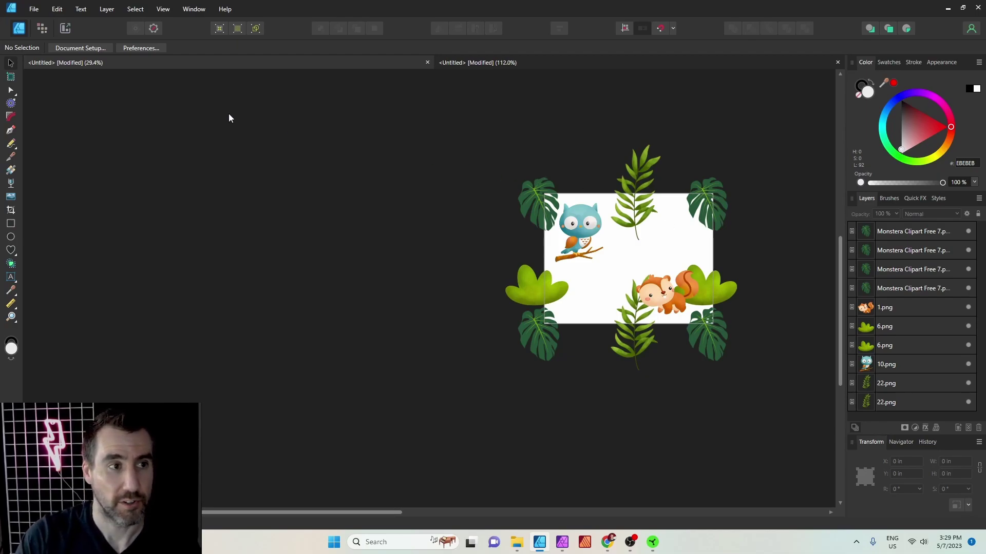
Export the tile as PNG, overwriting pattern_01.png.
{"action": "left_click", "coordinate": [37, 12]}
{"action": "left_click", "coordinate": [95, 212]}
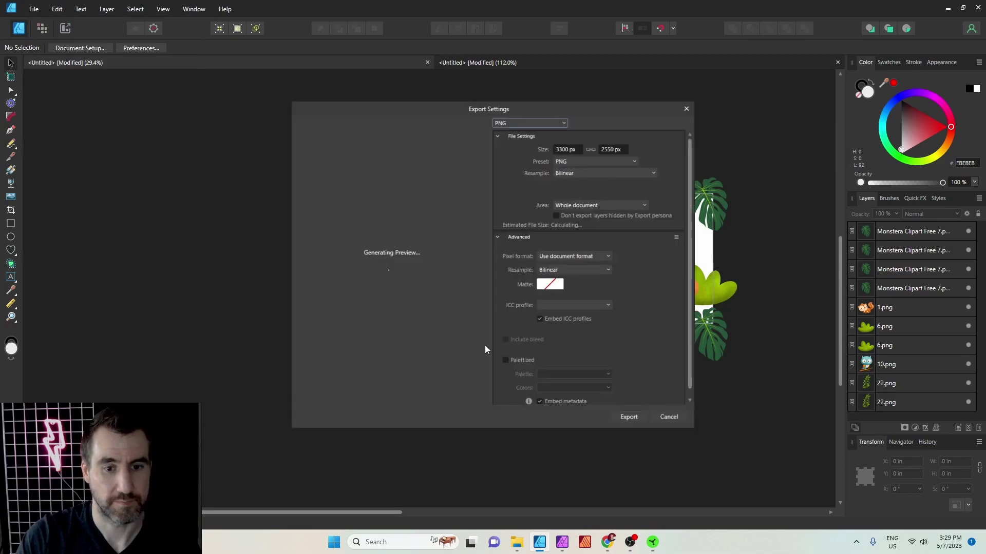
{"action": "key", "text": "Return"}
{"action": "left_click", "coordinate": [308, 130]}
{"action": "left_click", "coordinate": [406, 256]}
{"action": "left_click", "coordinate": [532, 310]}
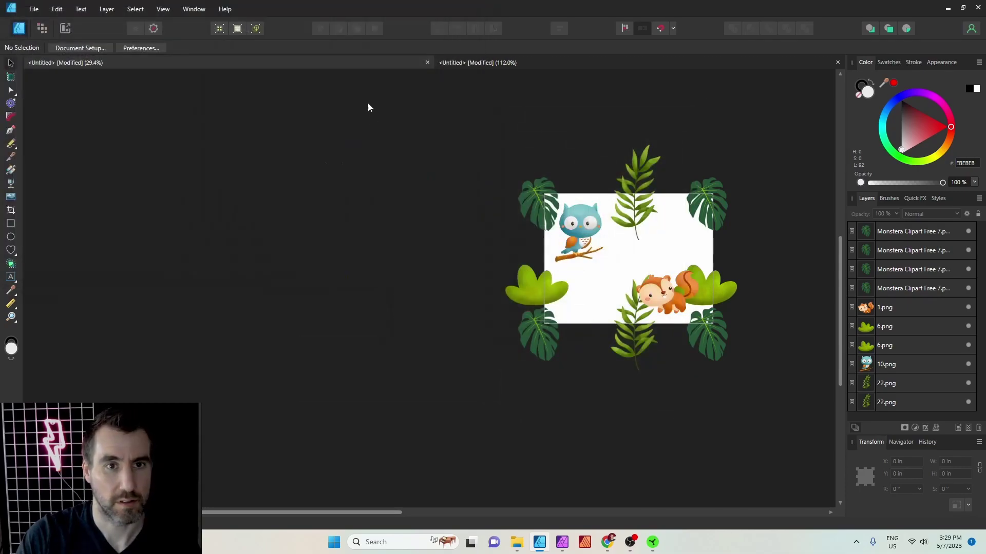
In the test document, reload pattern_01.png as the rectangle's bitmap fill and rescale it.
{"action": "key", "text": "ctrl+Tab"}
{"action": "key", "text": "g"}
{"action": "left_click", "coordinate": [123, 49]}
{"action": "left_click", "coordinate": [122, 132]}
{"action": "left_click", "coordinate": [123, 130]}
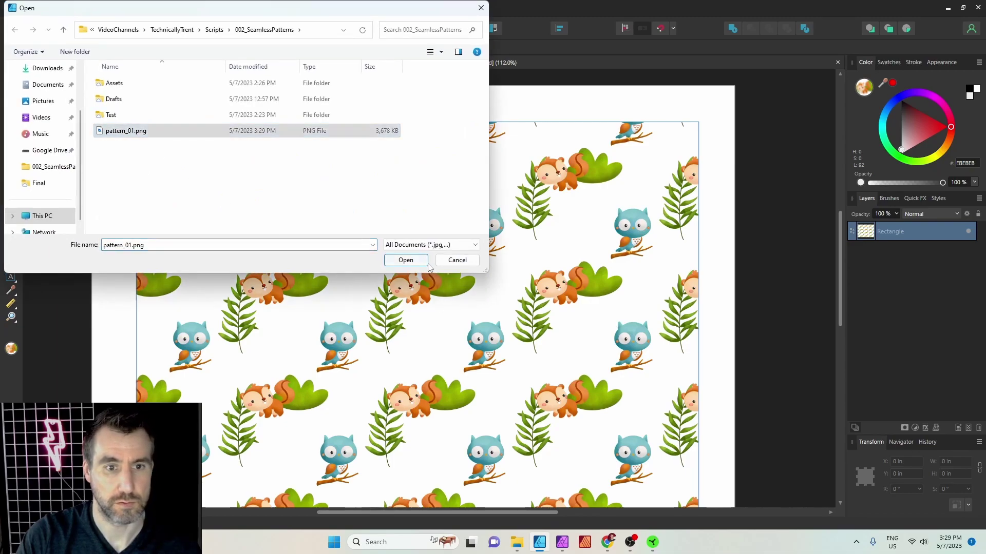
{"action": "left_click", "coordinate": [404, 261]}
{"action": "left_click_drag", "start_coordinate": [404, 270], "coordinate": [426, 266]}
{"action": "left_click", "coordinate": [16, 66]}
Compare the tile and test documents to check the repeating monstera leaves.
{"action": "scroll", "coordinate": [354, 240], "scroll_direction": "up", "scroll_amount": 5}
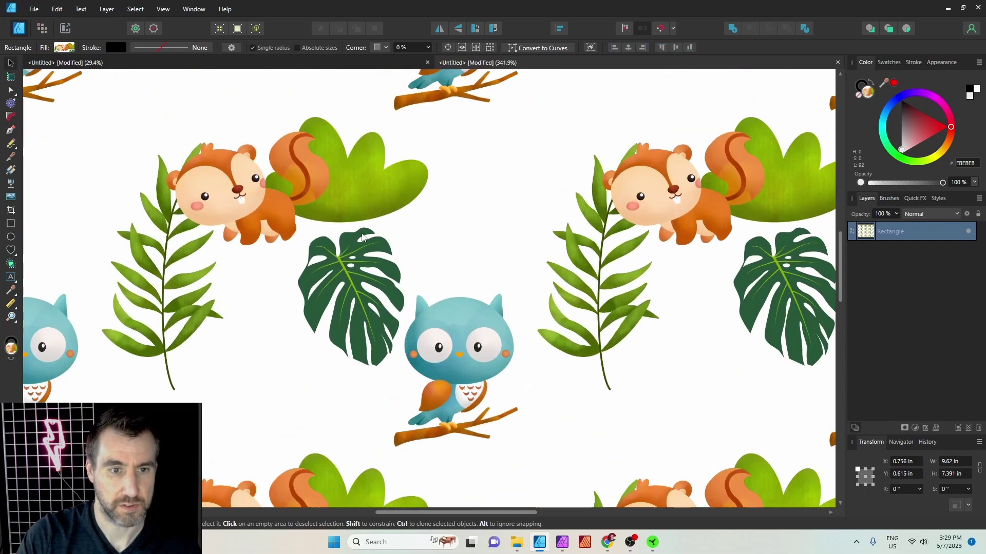
{"action": "left_click", "coordinate": [391, 64]}
{"action": "scroll", "coordinate": [558, 178], "scroll_direction": "up", "scroll_amount": 5}
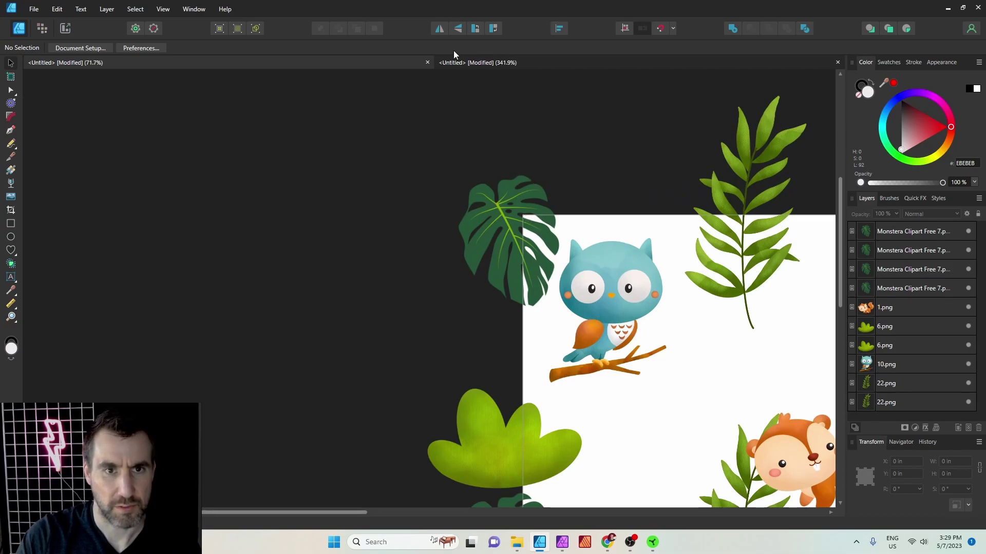
{"action": "left_click", "coordinate": [466, 61]}
{"action": "scroll", "coordinate": [396, 267], "scroll_direction": "up", "scroll_amount": 2}
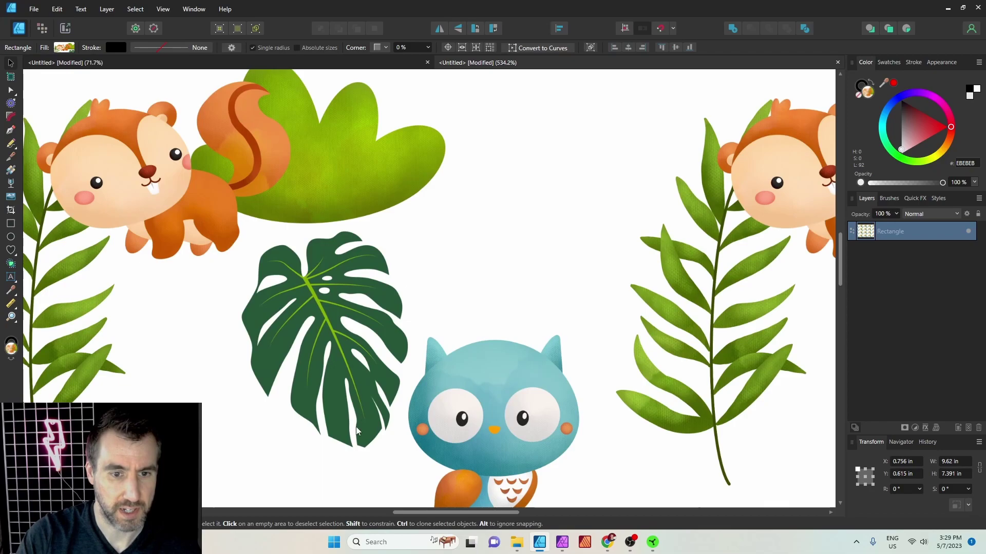
{"action": "scroll", "coordinate": [451, 323], "scroll_direction": "down", "scroll_amount": 7}
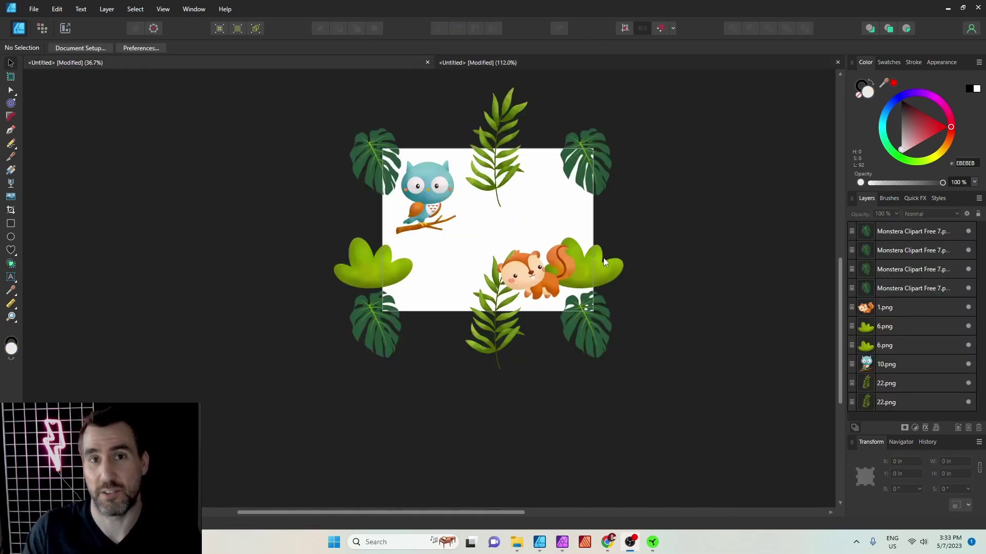
Nudge the two bushes slightly up and right and group them.
{"action": "left_click", "coordinate": [588, 287]}
{"action": "left_click", "coordinate": [354, 257], "text": "shift"}
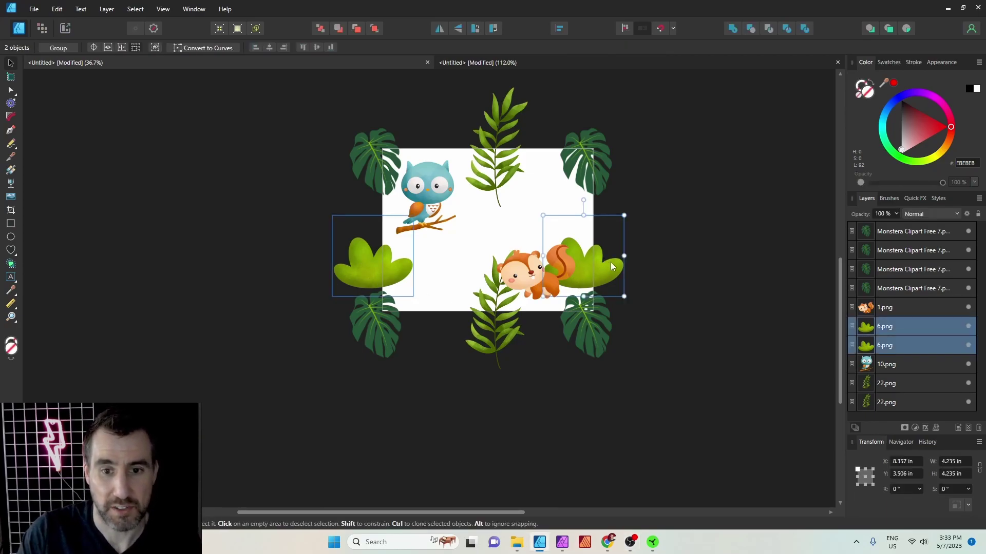
{"action": "mouse_move", "coordinate": [615, 265]}
{"action": "left_mouse_down"}
{"action": "mouse_move", "coordinate": [631, 244]}
{"action": "mouse_move", "coordinate": [599, 245]}
{"action": "mouse_move", "coordinate": [622, 259]}
{"action": "left_mouse_up"}
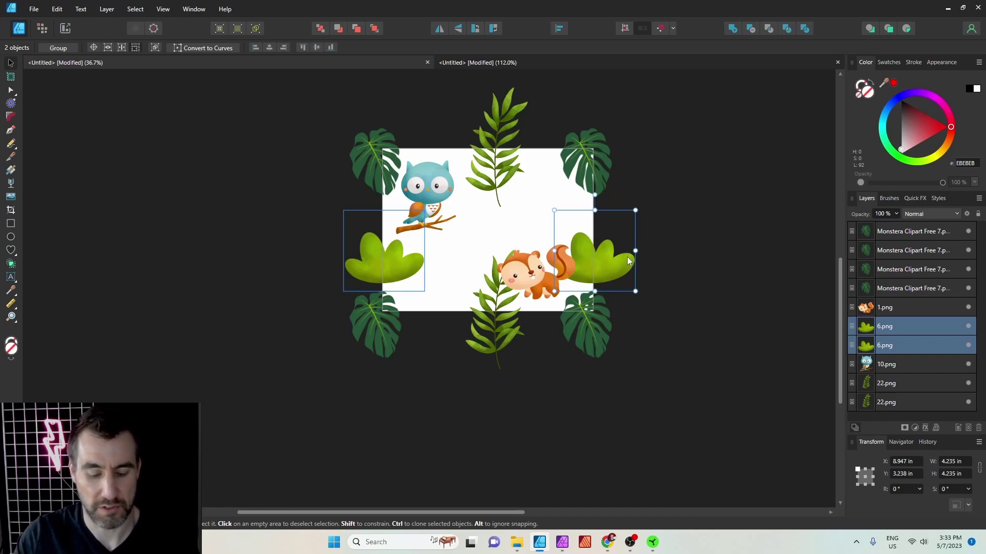
{"action": "key", "text": "ctrl+g"}
Group the top and bottom ferns, then group the four corner monstera leaves.
{"action": "left_click", "coordinate": [501, 198]}
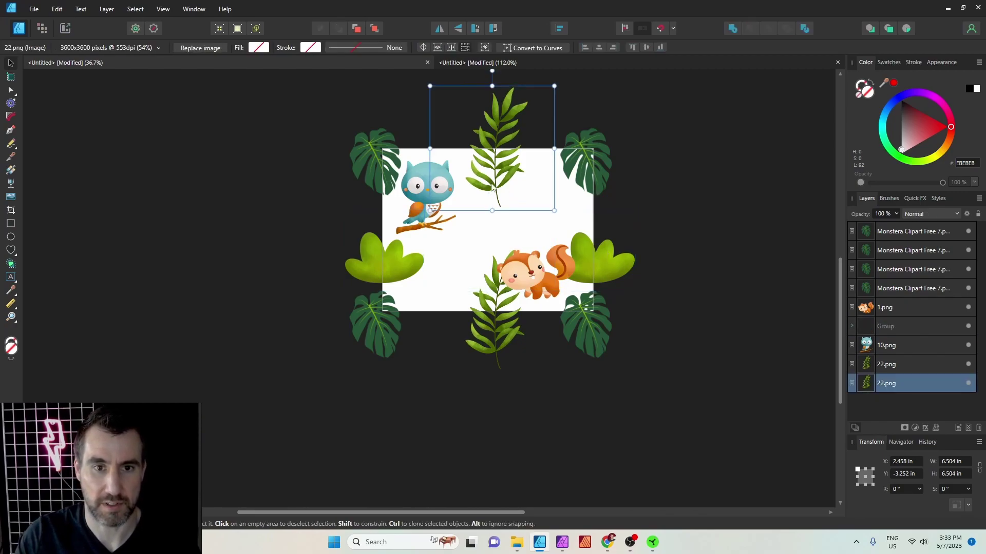
{"action": "left_click", "coordinate": [501, 335], "text": "shift"}
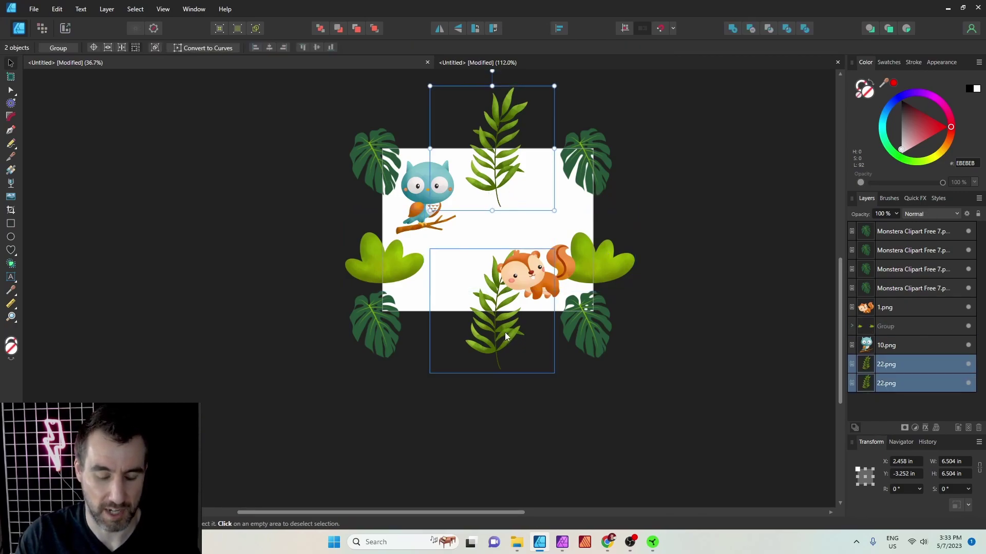
{"action": "key", "text": "ctrl+g"}
{"action": "left_click", "coordinate": [586, 159]}
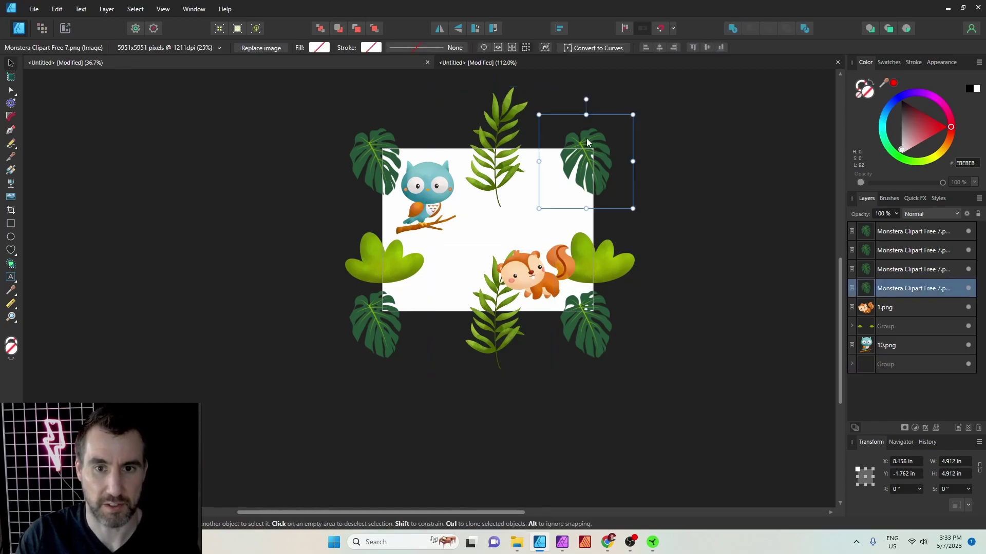
{"action": "left_click", "coordinate": [371, 160], "text": "shift"}
{"action": "left_click", "coordinate": [382, 329], "text": "shift"}
{"action": "left_click", "coordinate": [592, 330], "text": "shift"}
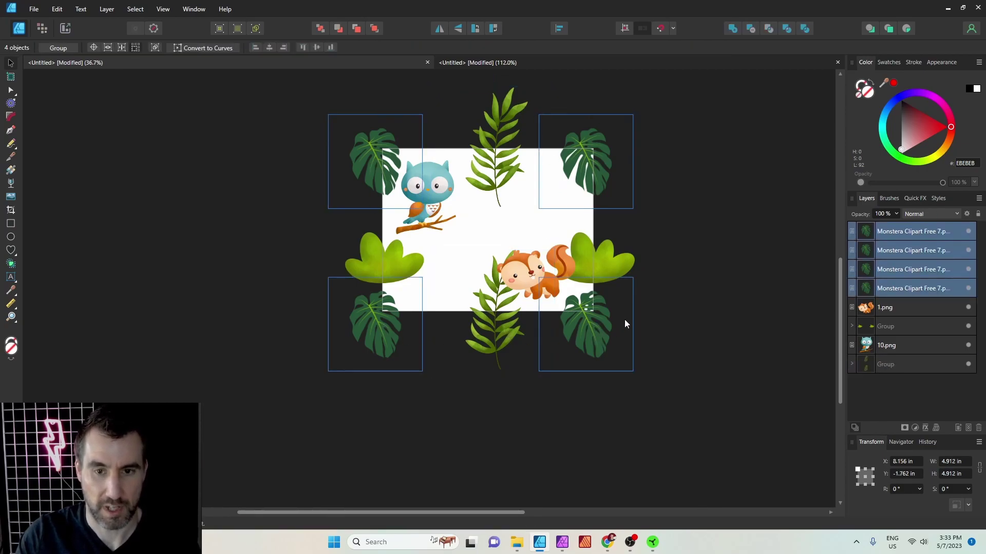
{"action": "key", "text": "ctrl+g"}
Reposition the fern group, the monstera group and the squirrel within the tile.
{"action": "left_click", "coordinate": [720, 309]}
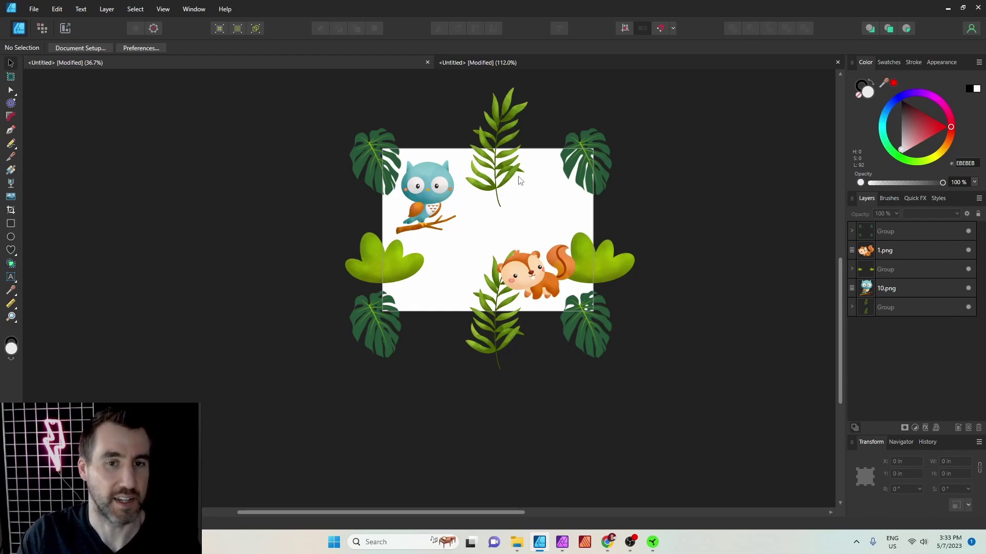
{"action": "left_click_drag", "start_coordinate": [515, 175], "coordinate": [492, 157]}
{"action": "left_click_drag", "start_coordinate": [588, 158], "coordinate": [597, 152]}
{"action": "left_click_drag", "start_coordinate": [547, 280], "coordinate": [602, 264]}
{"action": "left_click", "coordinate": [720, 238]}
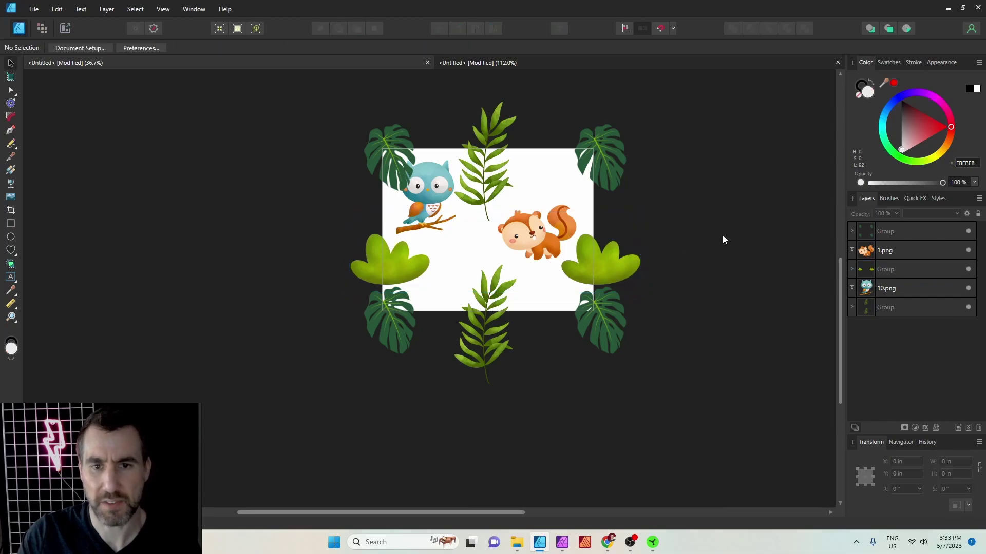
{"action": "left_click_drag", "start_coordinate": [609, 324], "coordinate": [606, 320]}
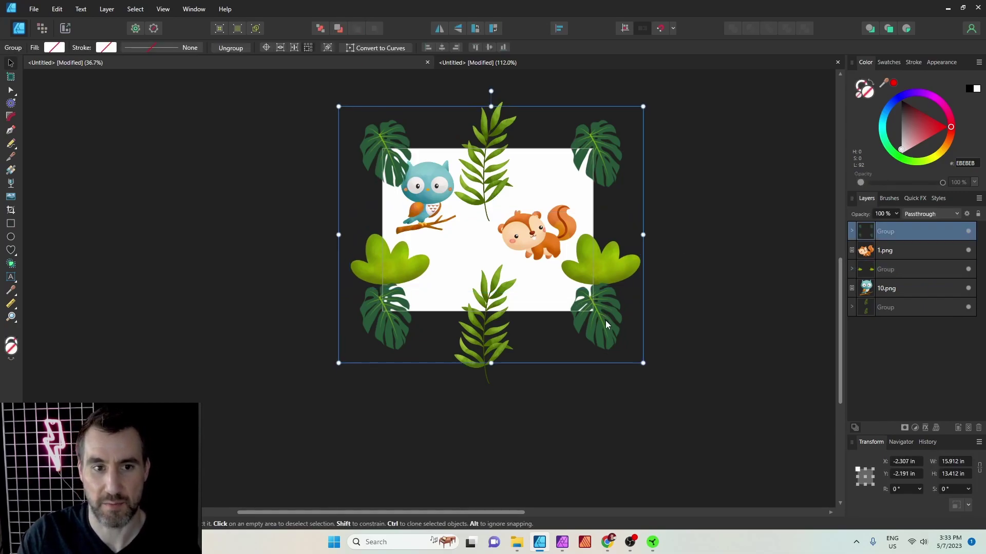
{"action": "left_click", "coordinate": [721, 205]}
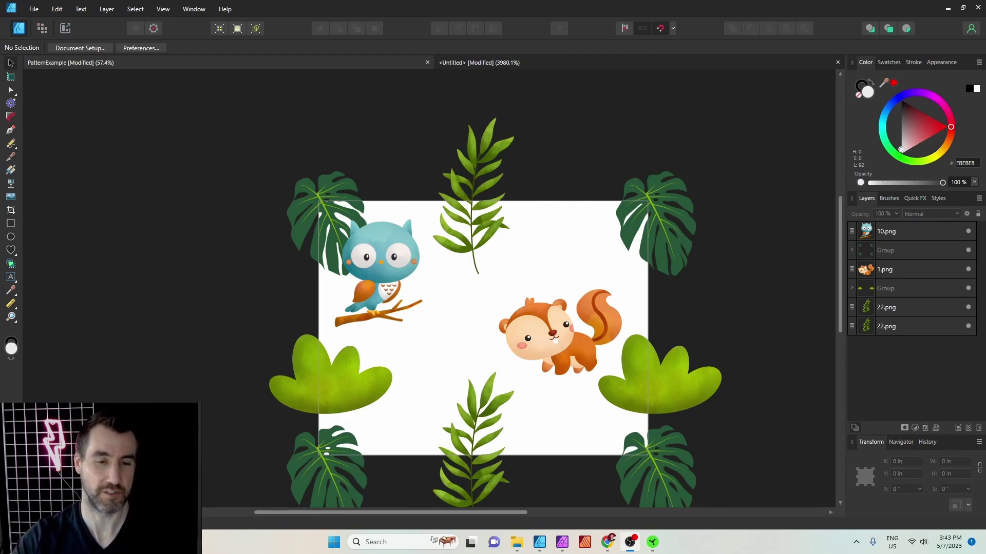
Scale both ferns down to about 4.71 in wide and shift them up and right.
{"action": "left_click", "coordinate": [468, 201]}
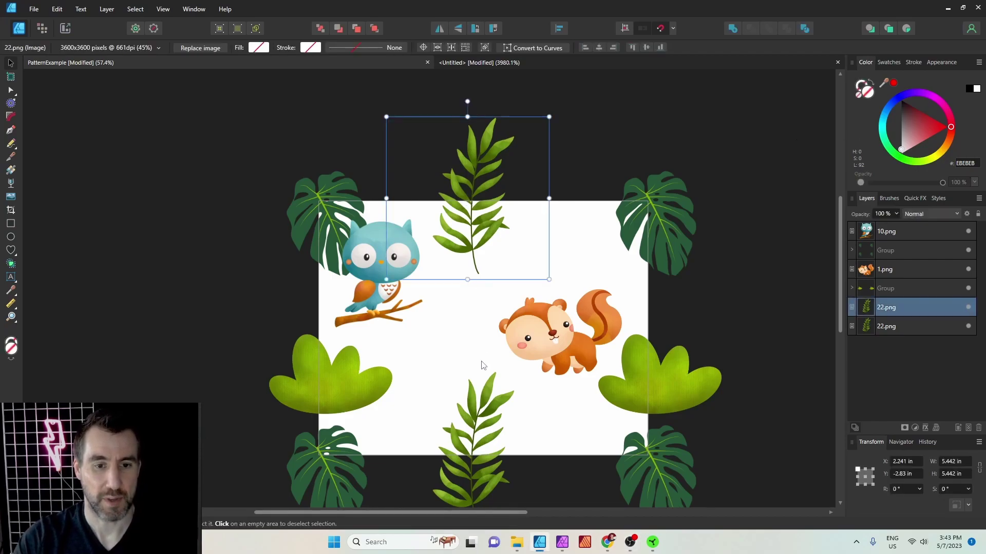
{"action": "left_click", "coordinate": [488, 363], "text": "shift"}
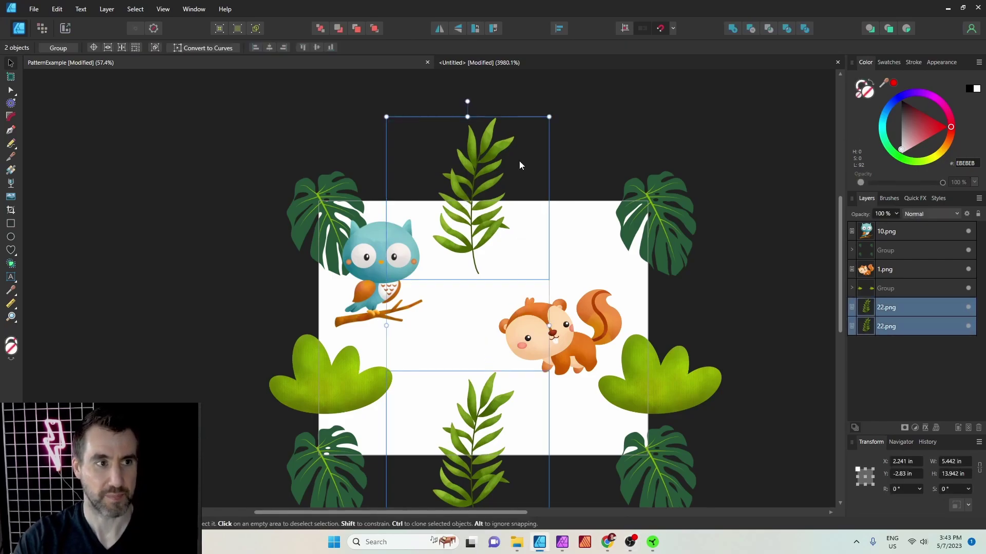
{"action": "left_click_drag", "start_coordinate": [548, 116], "coordinate": [512, 166]}
{"action": "mouse_move", "coordinate": [479, 248]}
{"action": "left_mouse_down"}
{"action": "mouse_move", "coordinate": [494, 225]}
{"action": "mouse_move", "coordinate": [482, 239]}
{"action": "left_mouse_up"}
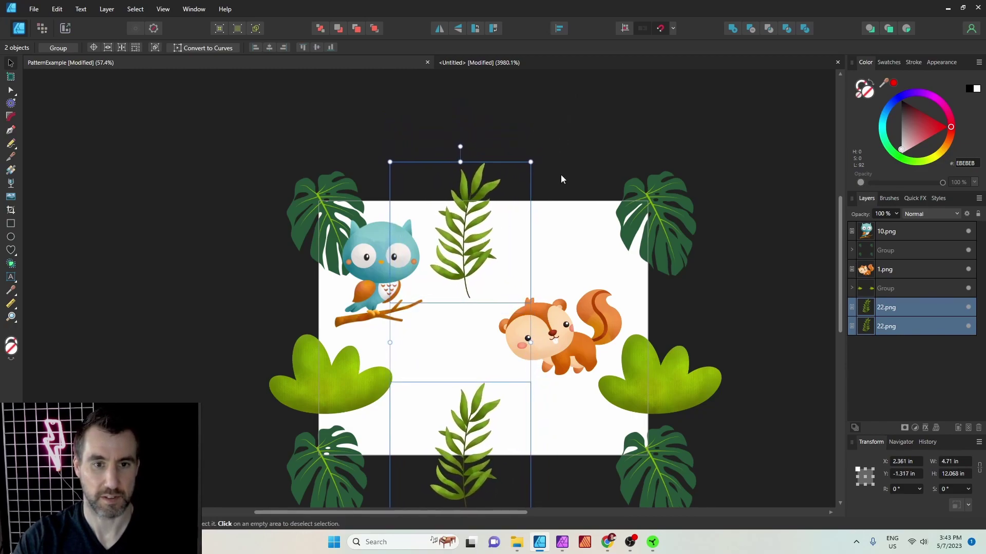
{"action": "left_click", "coordinate": [600, 180]}
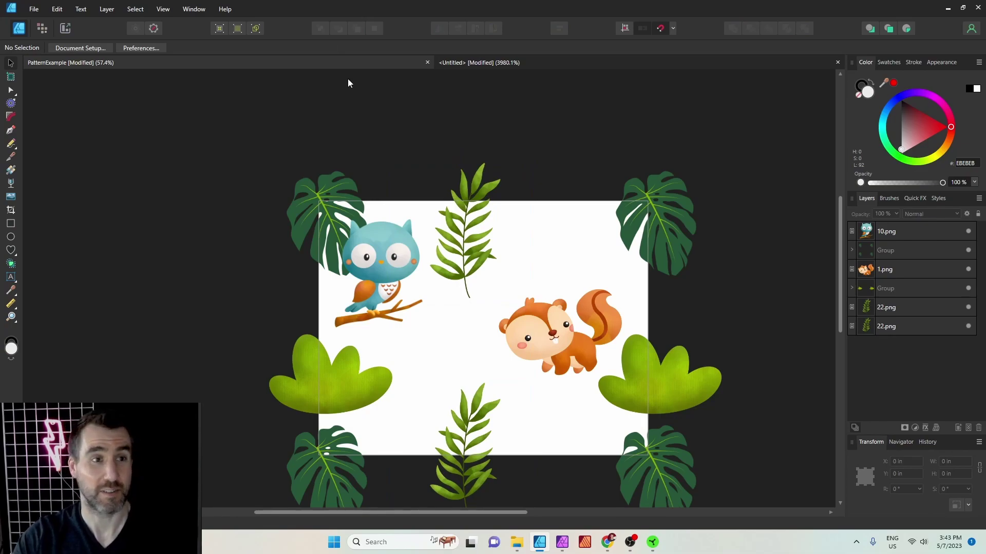
{"action": "left_click", "coordinate": [32, 9]}
Export the tile as PatternExample.png.
{"action": "left_click", "coordinate": [82, 214]}
{"action": "left_click", "coordinate": [611, 413]}
{"action": "left_click", "coordinate": [406, 257]}
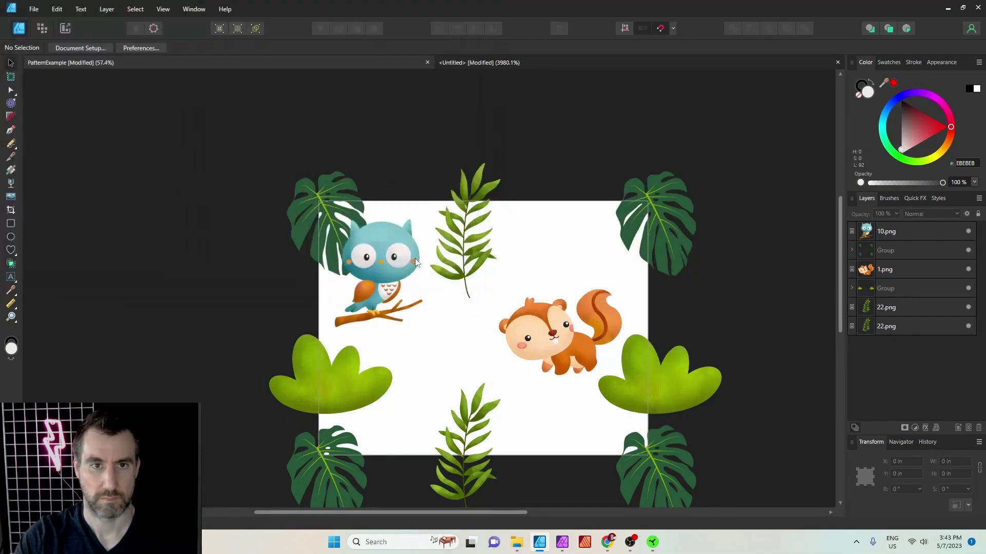
Load PatternExample.png as the Untitled rectangle's bitmap fill and zoom in to check the repeat.
{"action": "left_click", "coordinate": [391, 62]}
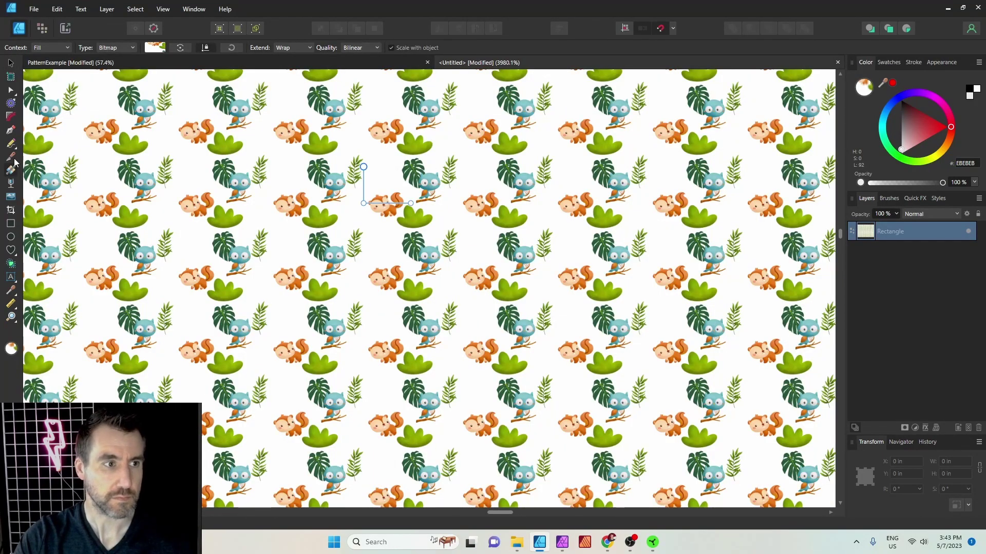
{"action": "left_click", "coordinate": [111, 48]}
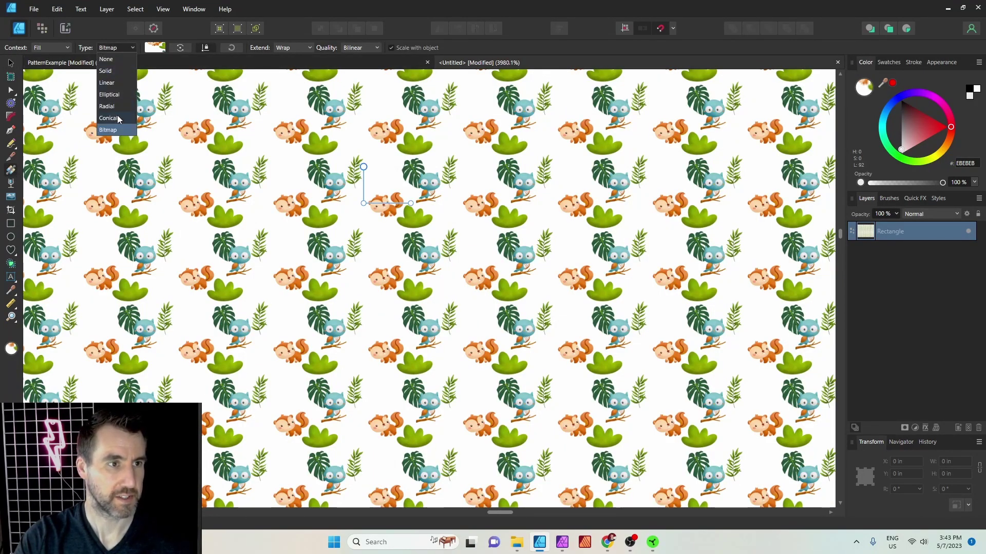
{"action": "left_click", "coordinate": [120, 132]}
{"action": "left_click", "coordinate": [164, 148]}
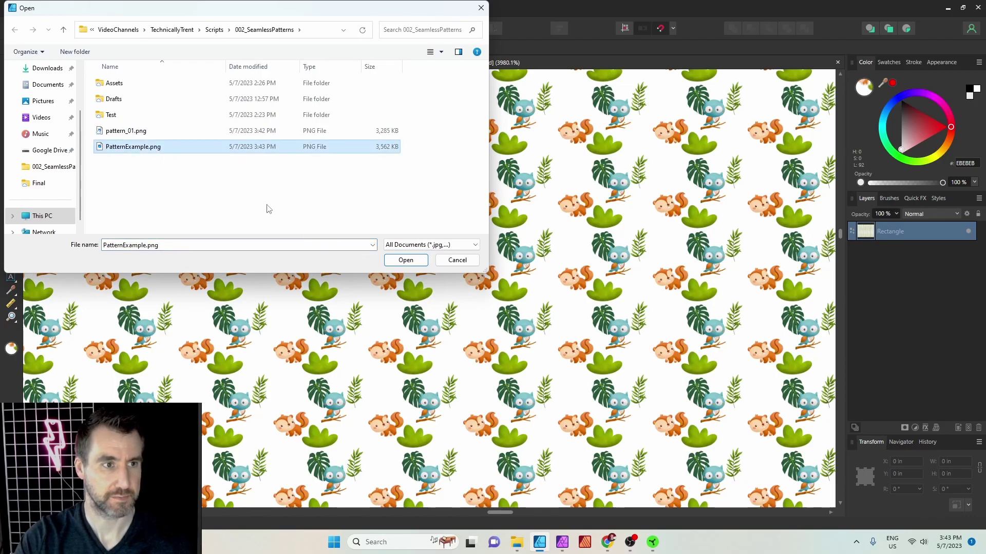
{"action": "left_click", "coordinate": [164, 132]}
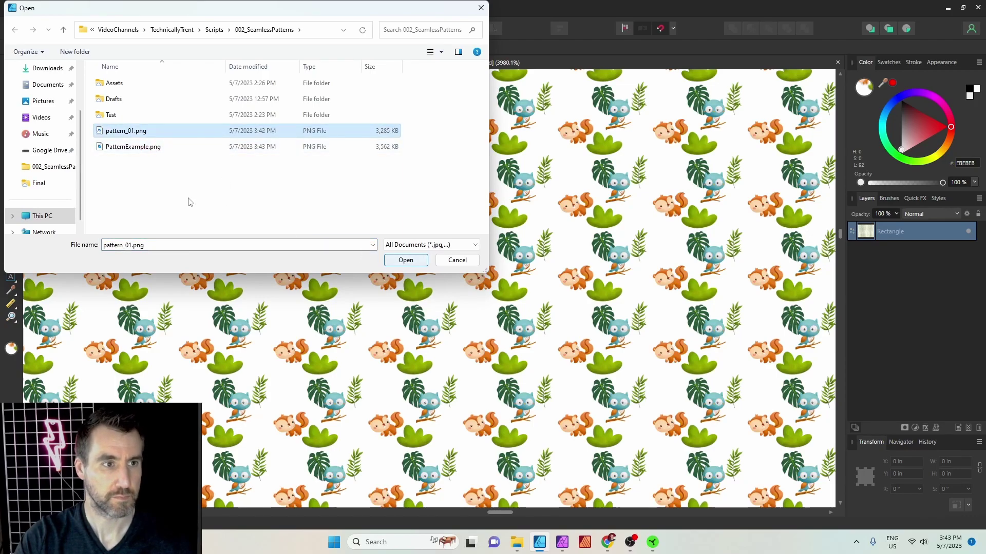
{"action": "left_click", "coordinate": [149, 148]}
{"action": "left_click", "coordinate": [406, 260]}
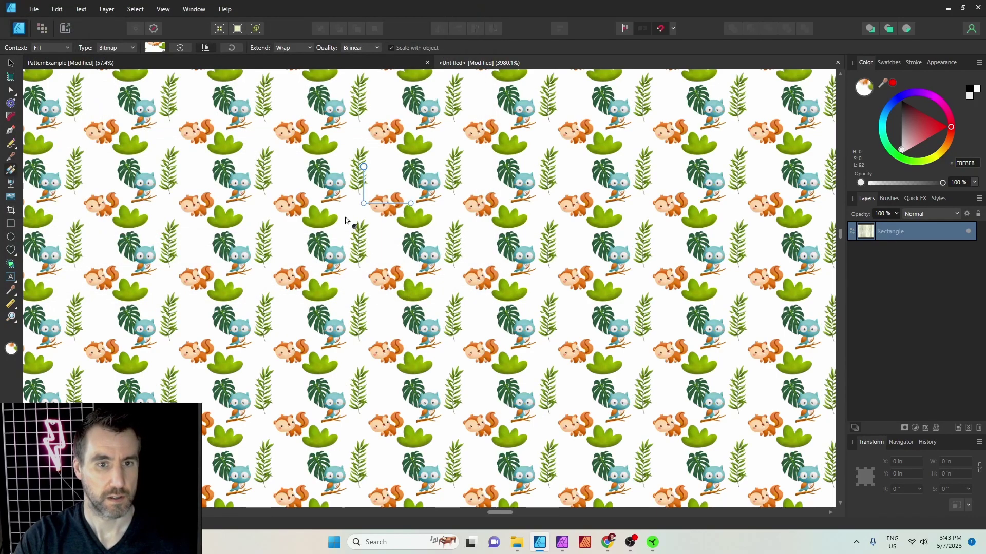
{"action": "scroll", "coordinate": [403, 224], "scroll_direction": "up", "scroll_amount": 5}
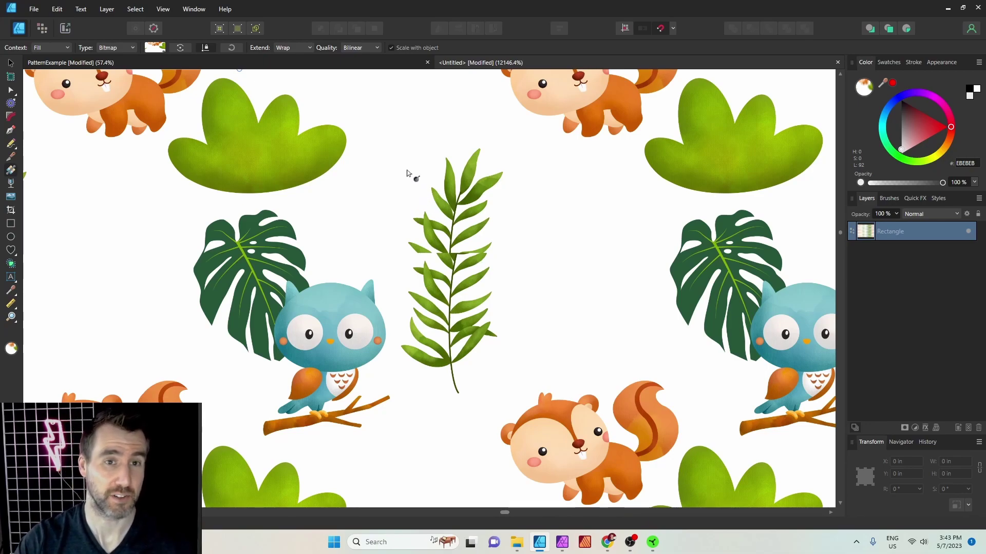
Delete the top fern and move the bottom fern up into the tile.
{"action": "left_click", "coordinate": [409, 66]}
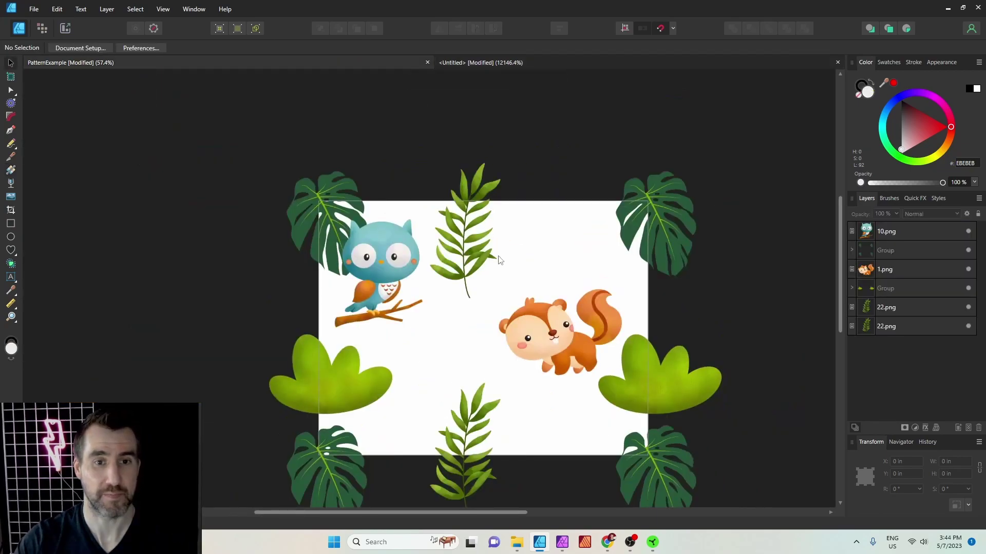
{"action": "left_click", "coordinate": [483, 249]}
{"action": "key", "text": "Delete"}
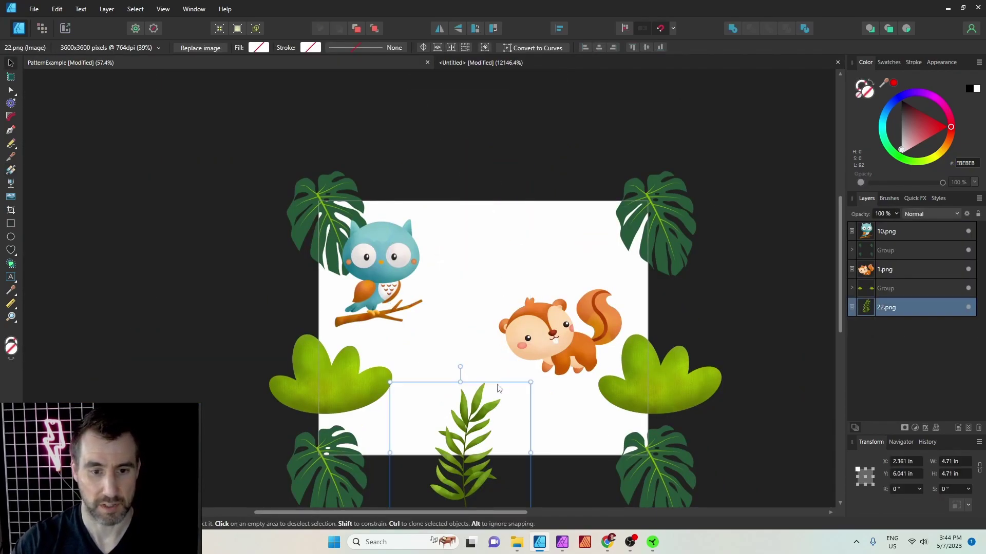
{"action": "scroll", "coordinate": [483, 408], "scroll_direction": "down", "scroll_amount": 1}
{"action": "mouse_move", "coordinate": [484, 408]}
{"action": "left_mouse_down"}
{"action": "mouse_move", "coordinate": [495, 124]}
{"action": "mouse_move", "coordinate": [505, 196]}
{"action": "mouse_move", "coordinate": [474, 176]}
{"action": "mouse_move", "coordinate": [494, 202]}
{"action": "mouse_move", "coordinate": [482, 193]}
{"action": "mouse_move", "coordinate": [497, 190]}
{"action": "left_mouse_up"}
Centre the ferns horizontally, then shrink each around its own centre to about 3.329 in.
{"action": "left_click", "coordinate": [559, 28]}
{"action": "left_click", "coordinate": [564, 64]}
{"action": "left_click", "coordinate": [580, 159]}
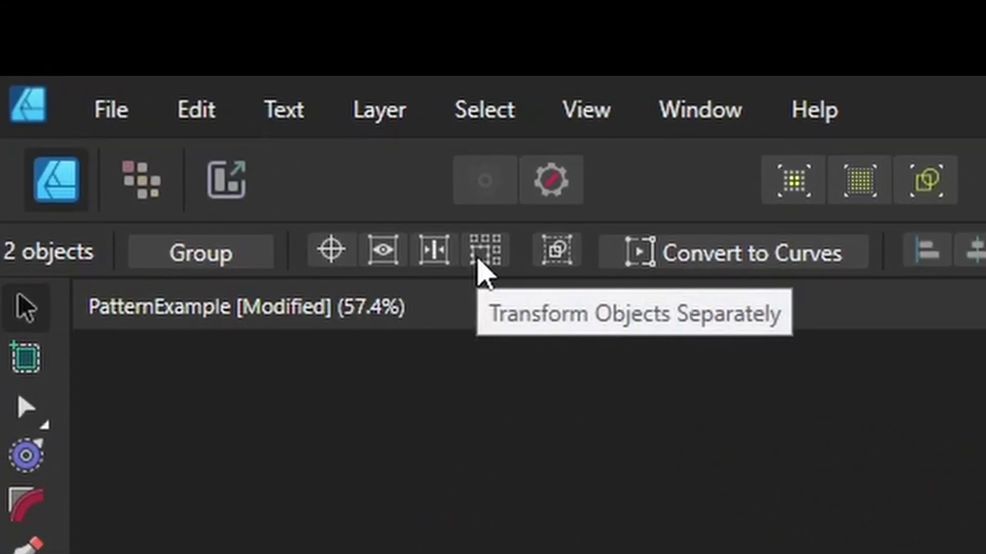
{"action": "left_click", "coordinate": [481, 257]}
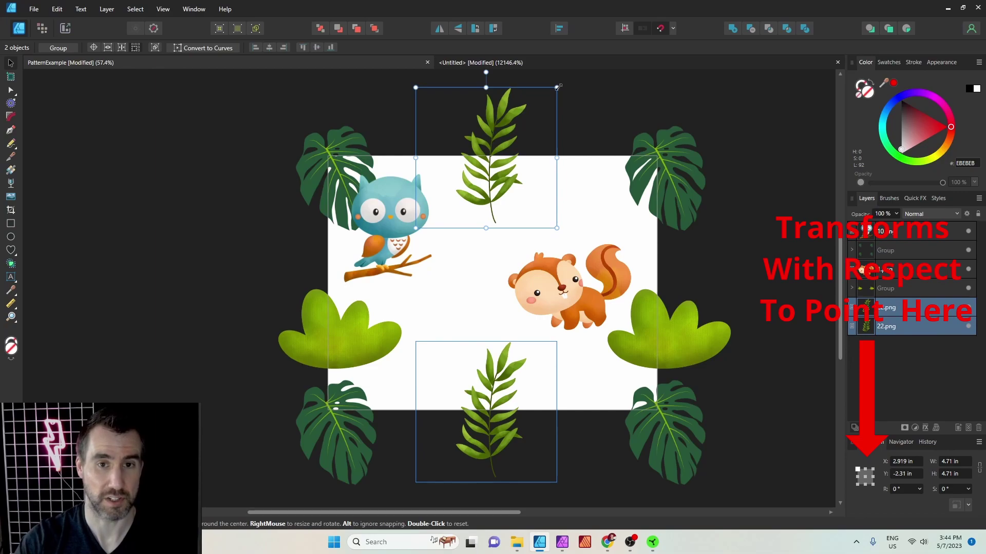
{"action": "left_click_drag", "start_coordinate": [557, 87], "coordinate": [506, 119]}
{"action": "mouse_move", "coordinate": [473, 175]}
{"action": "left_mouse_down"}
{"action": "mouse_move", "coordinate": [498, 167]}
{"action": "mouse_move", "coordinate": [470, 176]}
{"action": "mouse_move", "coordinate": [474, 151]}
{"action": "mouse_move", "coordinate": [479, 171]}
{"action": "left_mouse_up"}
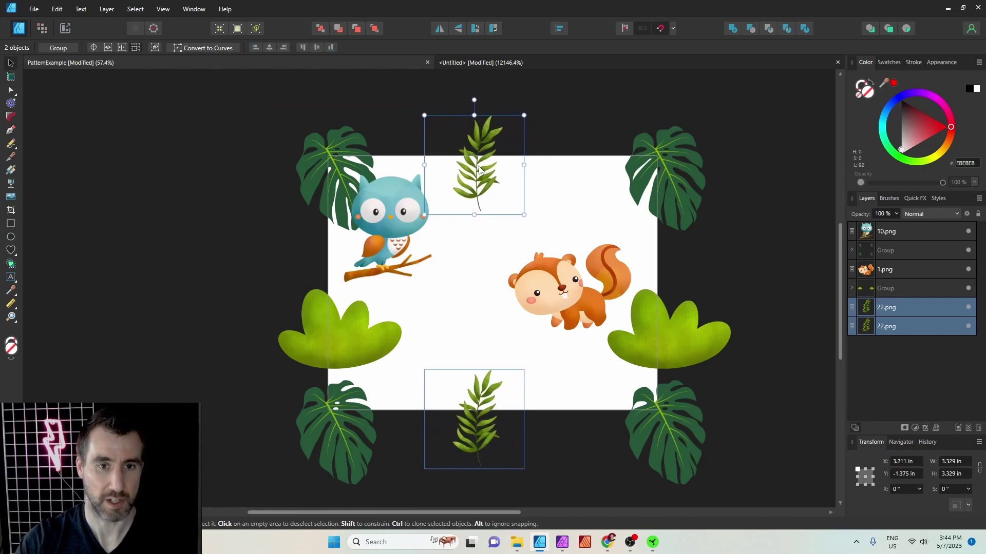
Re-export the tile, replacing the existing PatternExample.png.
{"action": "left_click", "coordinate": [590, 126]}
{"action": "left_click", "coordinate": [34, 9]}
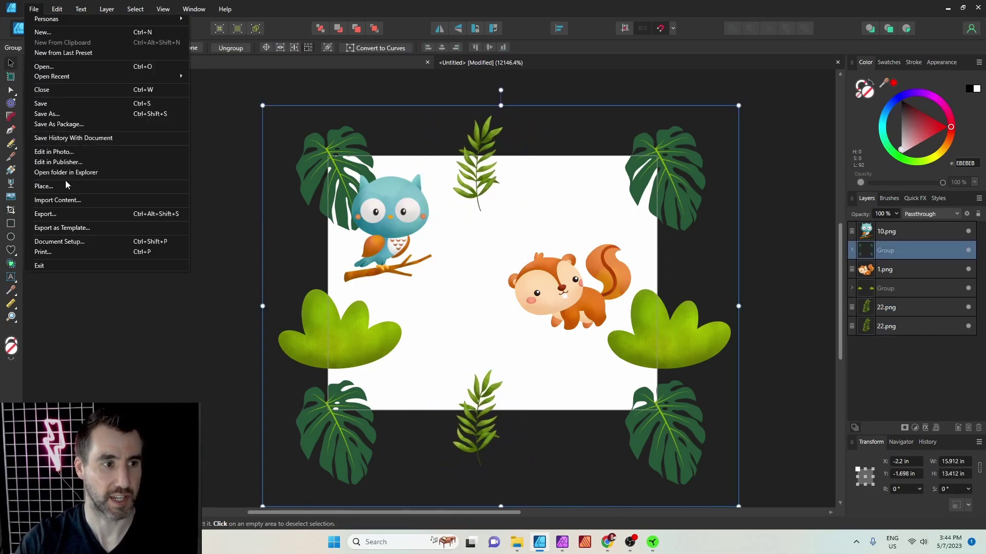
{"action": "left_click", "coordinate": [73, 216]}
{"action": "left_click", "coordinate": [632, 420]}
{"action": "left_click", "coordinate": [143, 146]}
{"action": "left_click", "coordinate": [405, 260]}
{"action": "left_click", "coordinate": [528, 310]}
Reload PatternExample.png as the Untitled rectangle's fill and zoom in on the fern.
{"action": "left_click", "coordinate": [544, 63]}
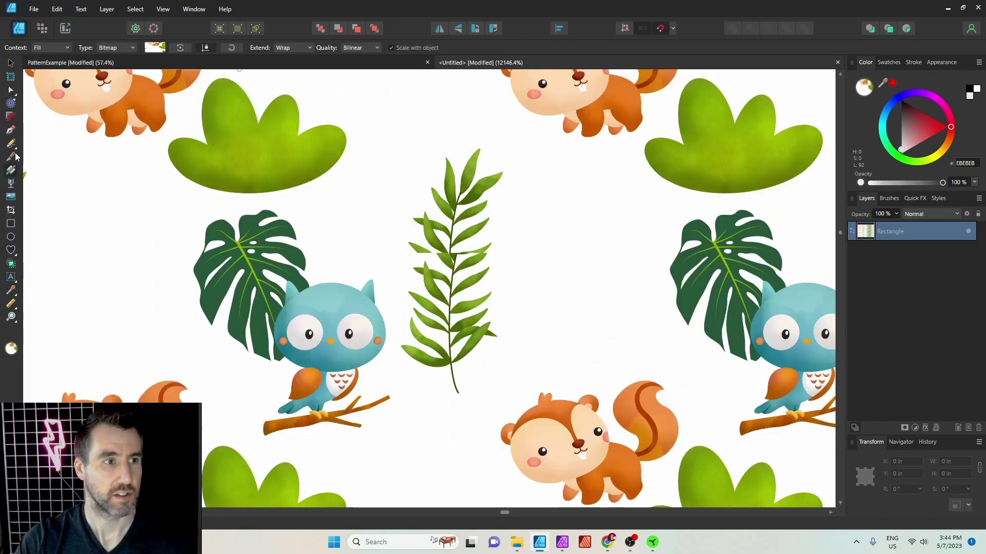
{"action": "left_click", "coordinate": [154, 48]}
{"action": "left_click", "coordinate": [402, 260]}
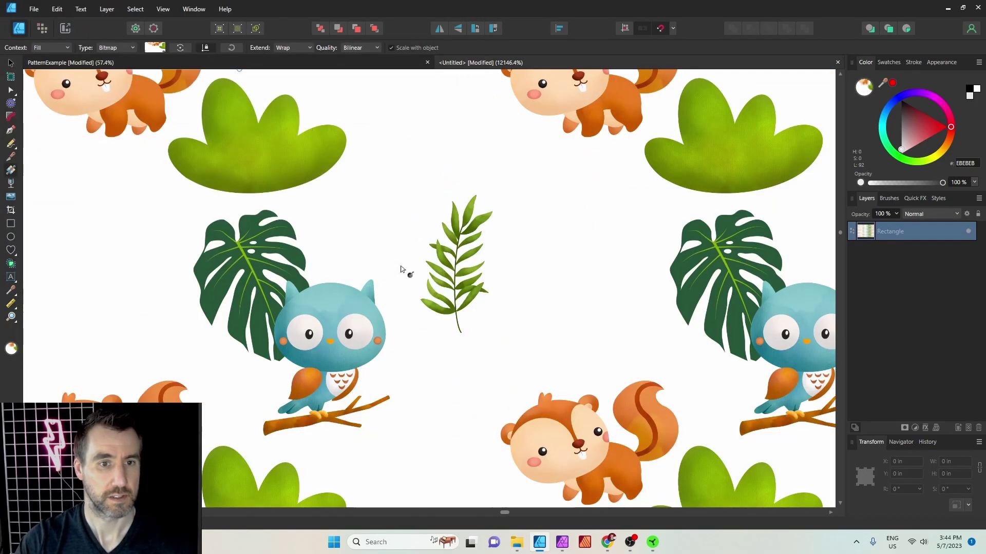
{"action": "scroll", "coordinate": [448, 241], "scroll_direction": "up", "scroll_amount": 6}
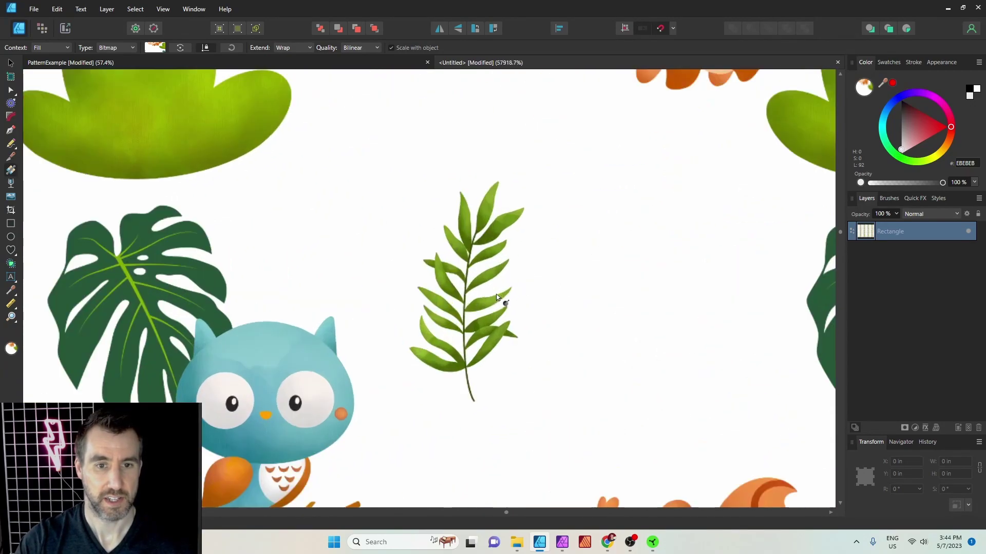